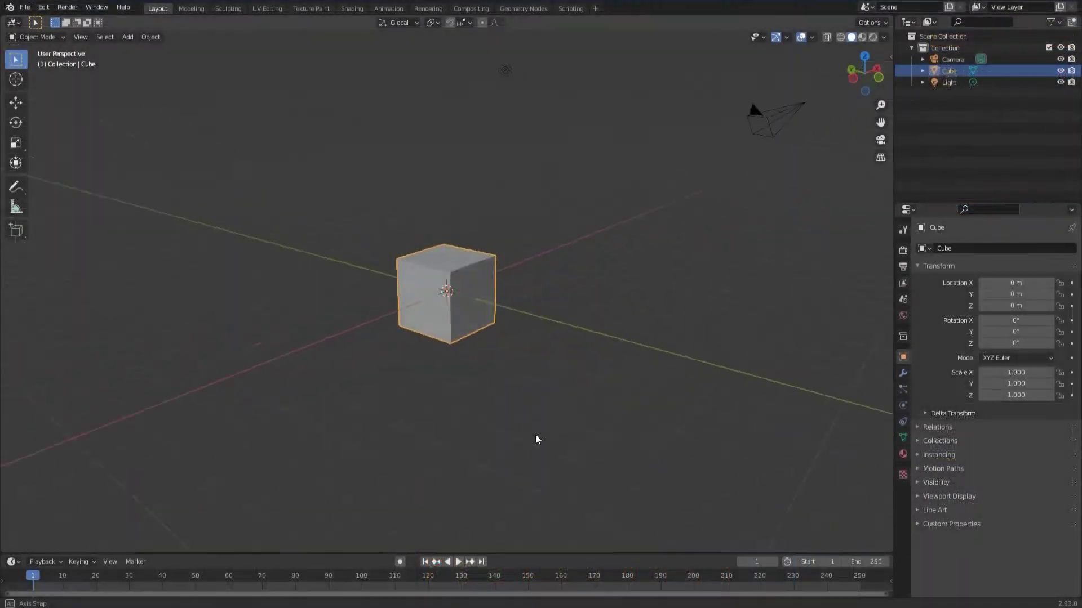
# - Drag a darker paint stroke down through the middle of the orange banded texture
pyautogui.moveTo(535, 435); pyautogui.dragTo(837, 459, button='middle')
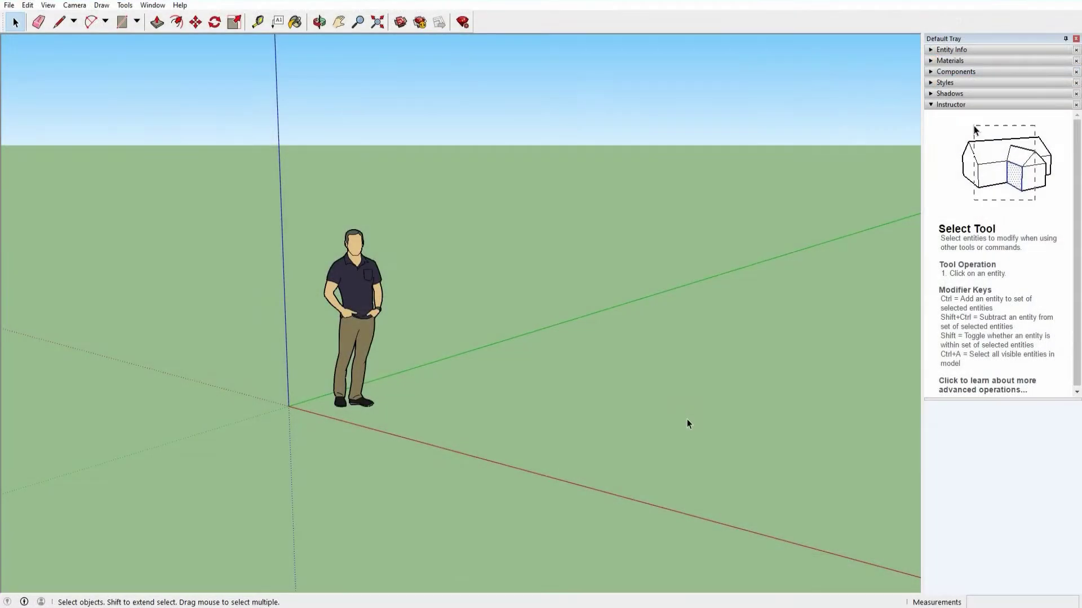
pyautogui.press('o')
pyautogui.moveTo(802, 435)
pyautogui.mouseDown()
pyautogui.moveTo(130, 451)
pyautogui.moveTo(84, 443)
pyautogui.moveTo(186, 502)
pyautogui.moveTo(417, 502)
pyautogui.moveTo(710, 480)
pyautogui.mouseUp()
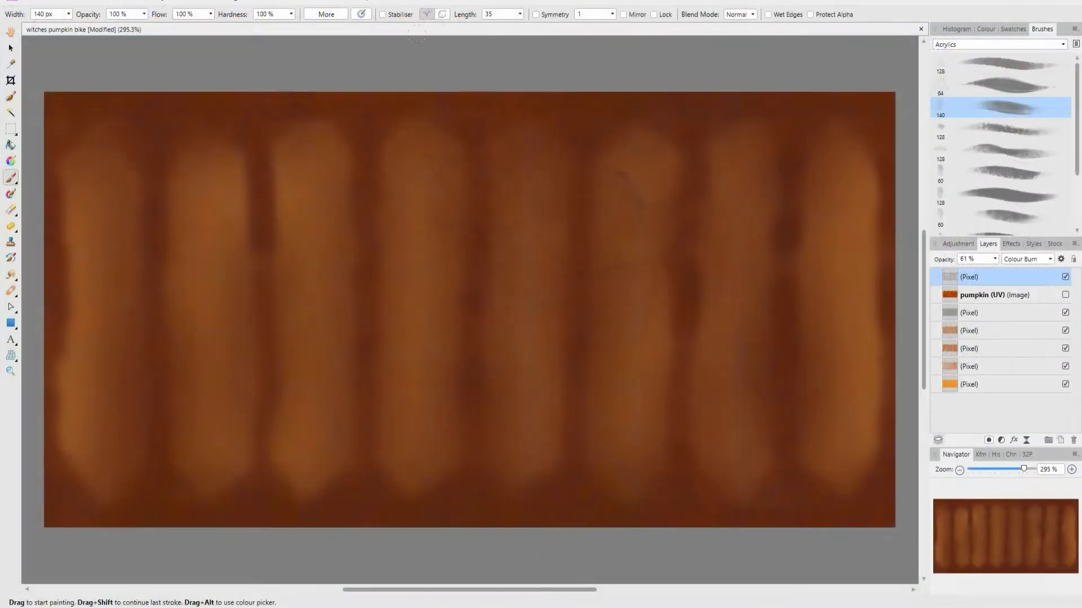
pyautogui.moveTo(558, 186)
pyautogui.mouseDown()
pyautogui.moveTo(631, 236)
pyautogui.moveTo(518, 242)
pyautogui.moveTo(524, 338)
pyautogui.moveTo(636, 378)
pyautogui.mouseUp()
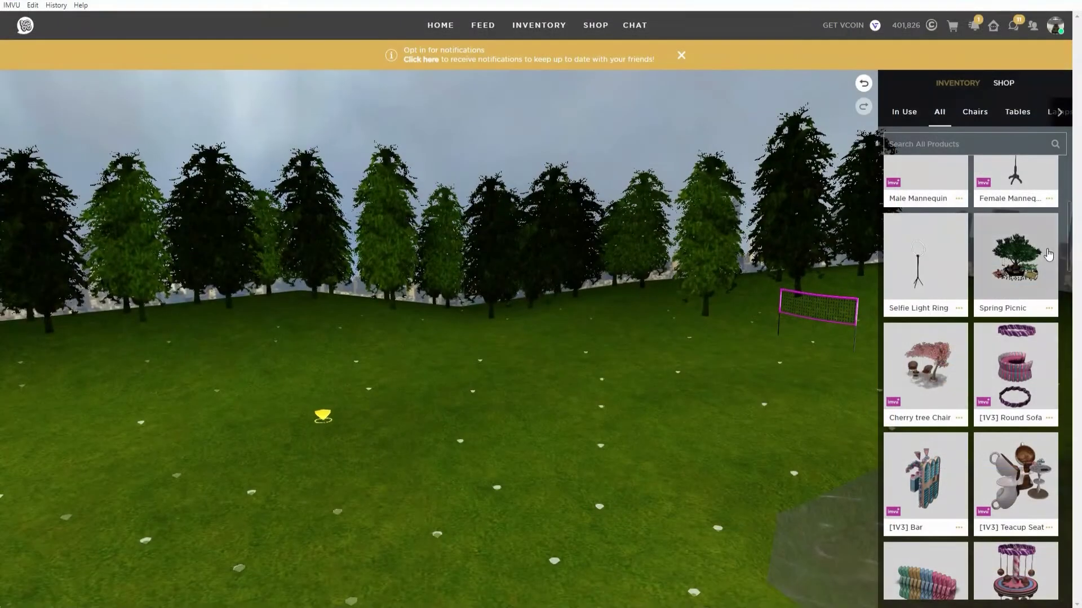
# - Add the Spring Picnic set to the room and rotate it so the blanket faces front-left
pyautogui.click(1019, 251)
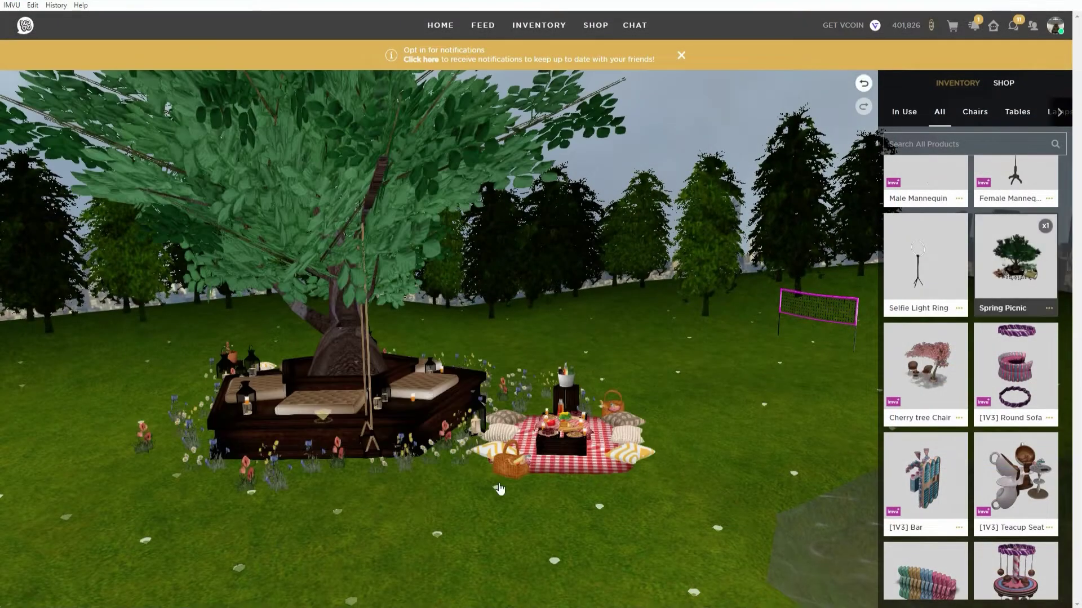
pyautogui.click(396, 417)
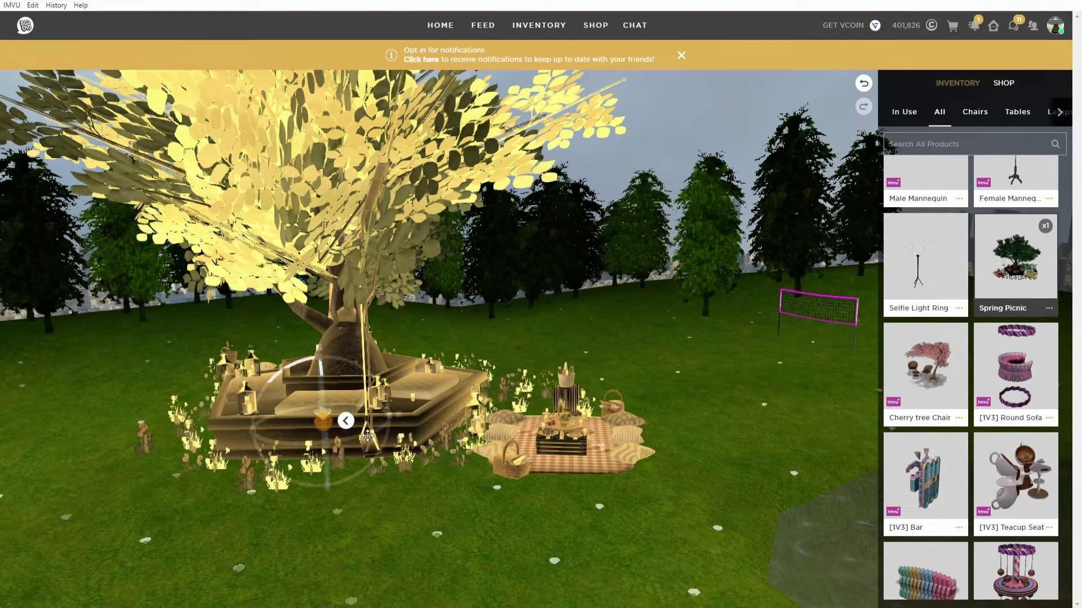
pyautogui.moveTo(344, 376); pyautogui.dragTo(262, 455)
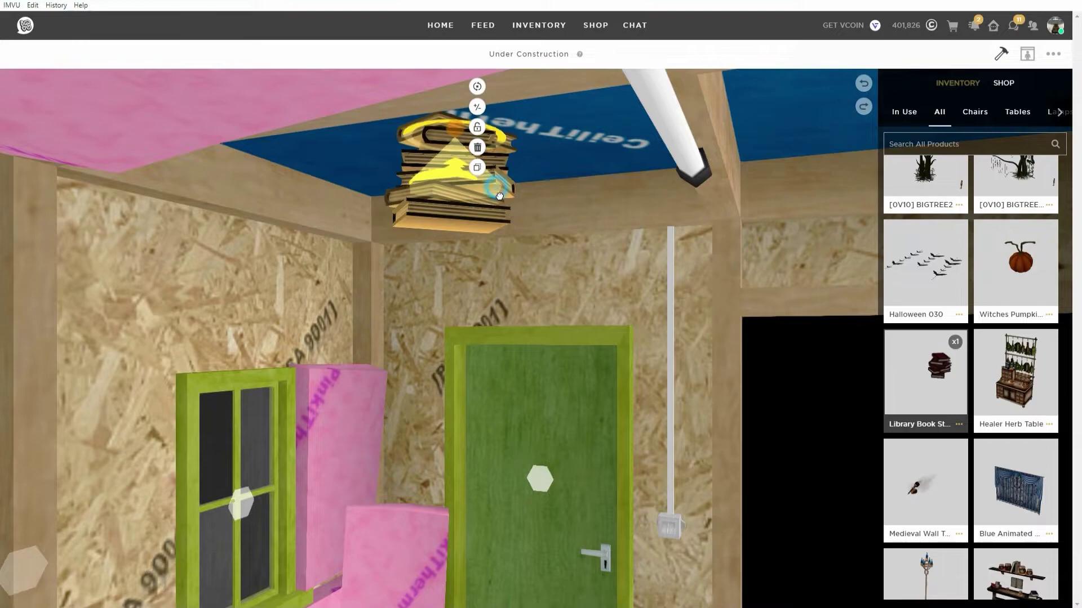
# - Move the book stack from the ceiling down onto the green door
pyautogui.moveTo(460, 192); pyautogui.dragTo(538, 430)
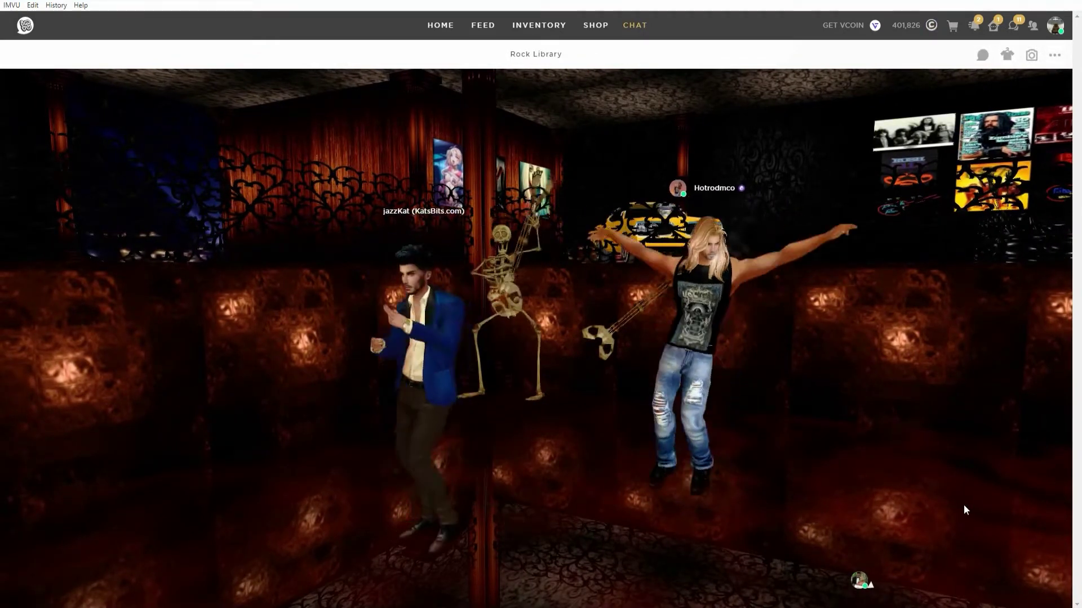
pyautogui.click(905, 505)
pyautogui.moveTo(905, 504); pyautogui.dragTo(736, 513)
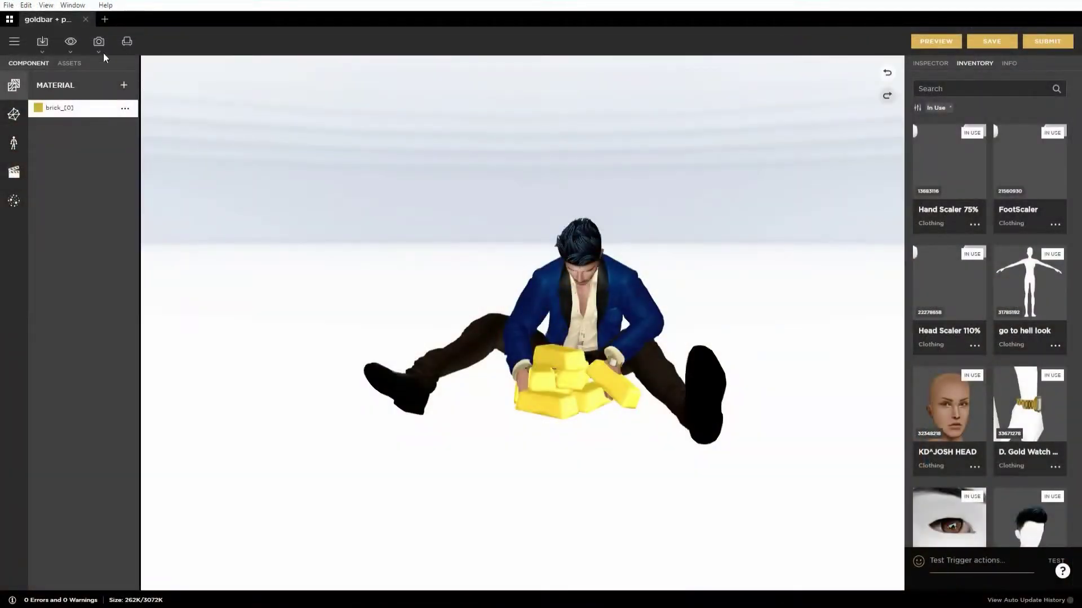
# - Turn on Skeleton display for the gold bar product and select its top-left joint
pyautogui.click(72, 43)
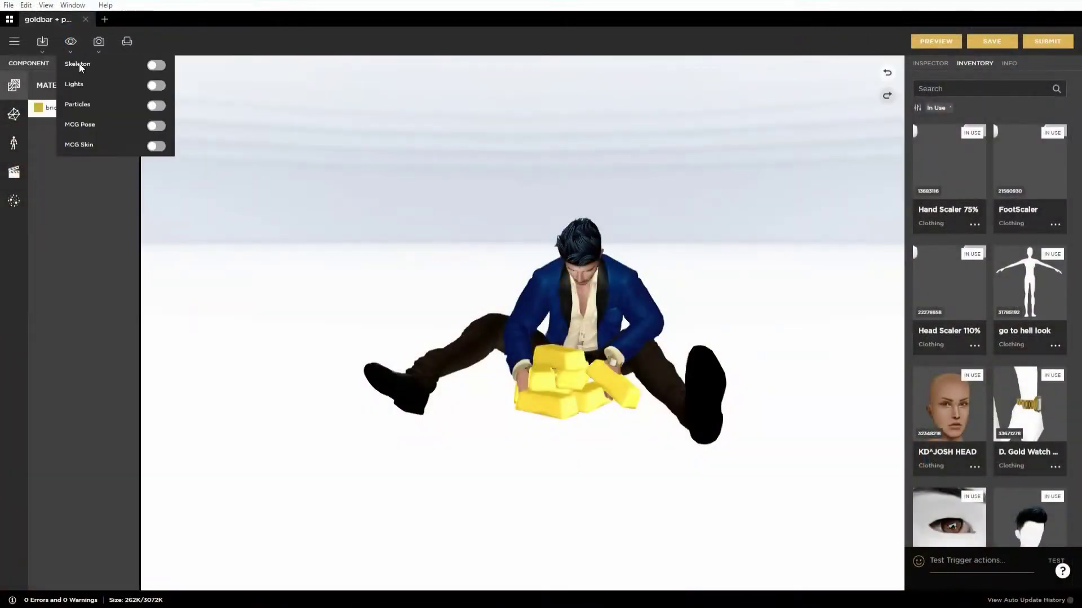
pyautogui.moveTo(448, 448)
pyautogui.mouseDown()
pyautogui.moveTo(421, 456)
pyautogui.moveTo(444, 458)
pyautogui.mouseUp()
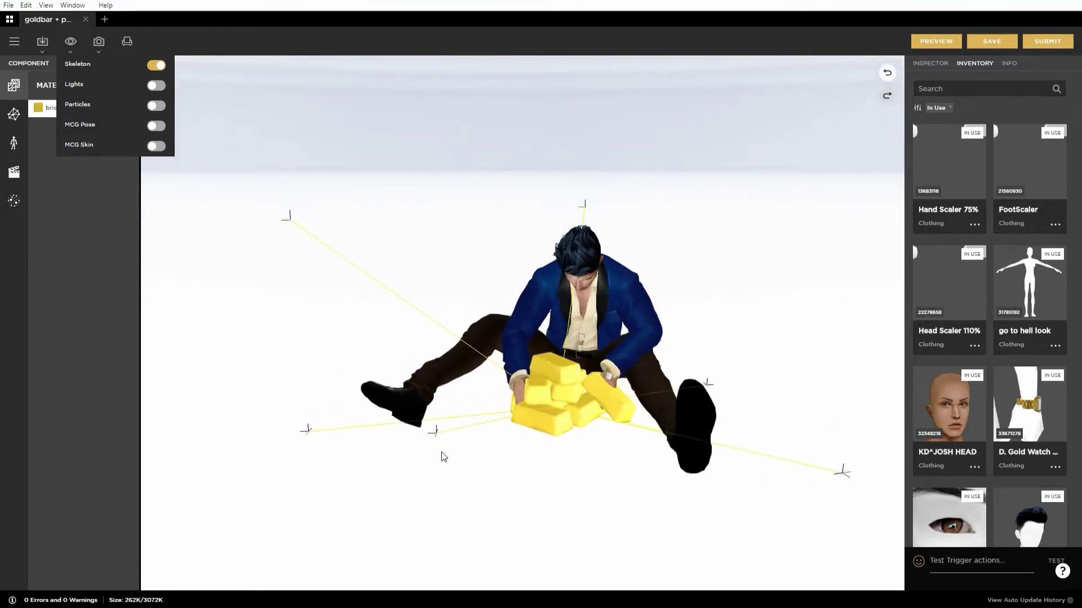
pyautogui.click(290, 201)
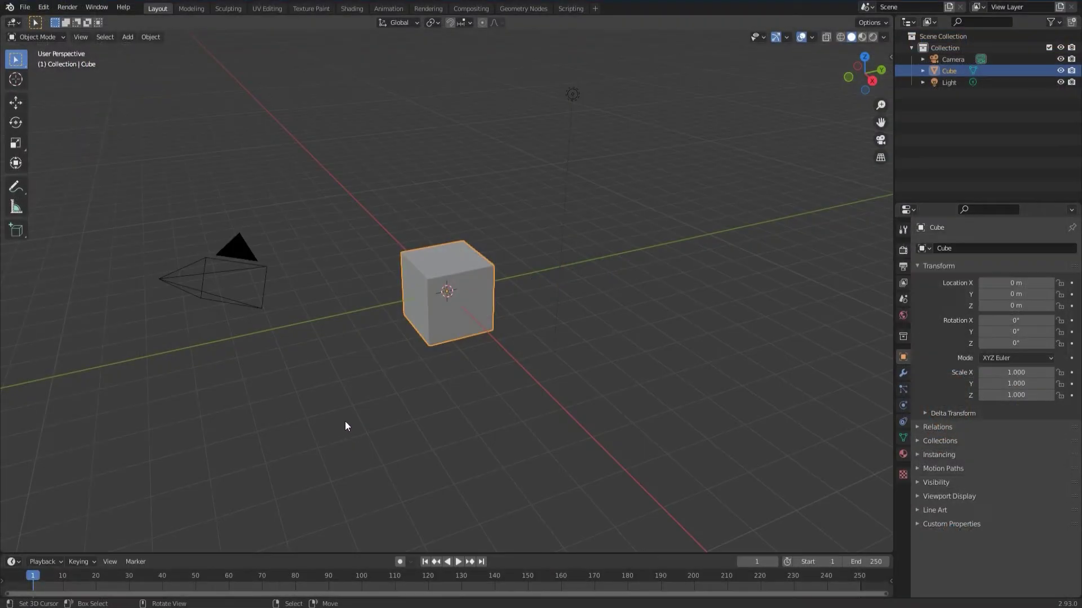
# - Open furniture (nodes).blend and look over its characters and blocks
pyautogui.click(25, 7)
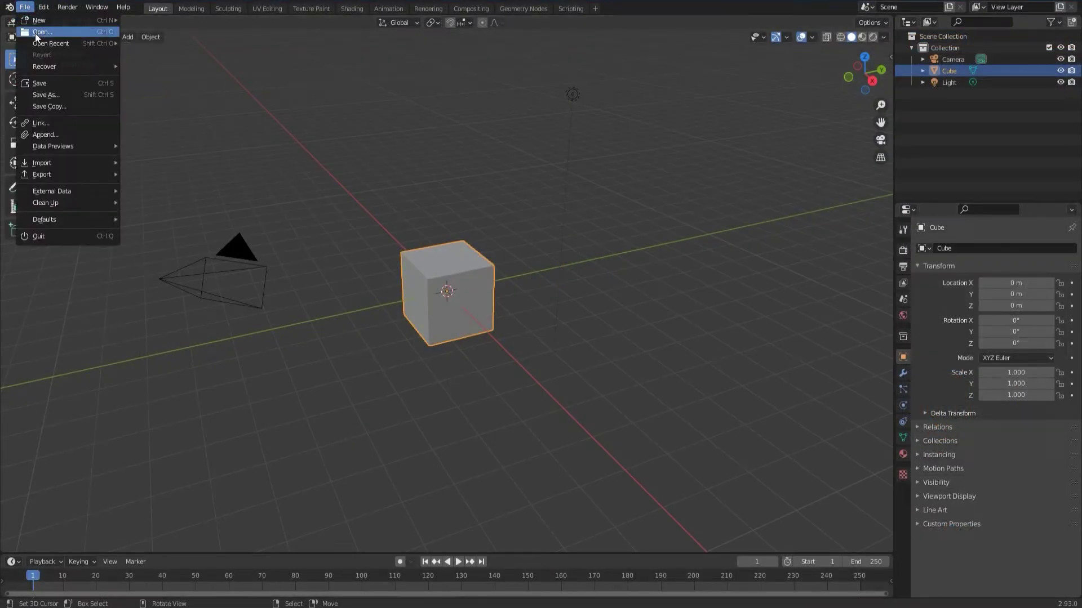
pyautogui.click(41, 32)
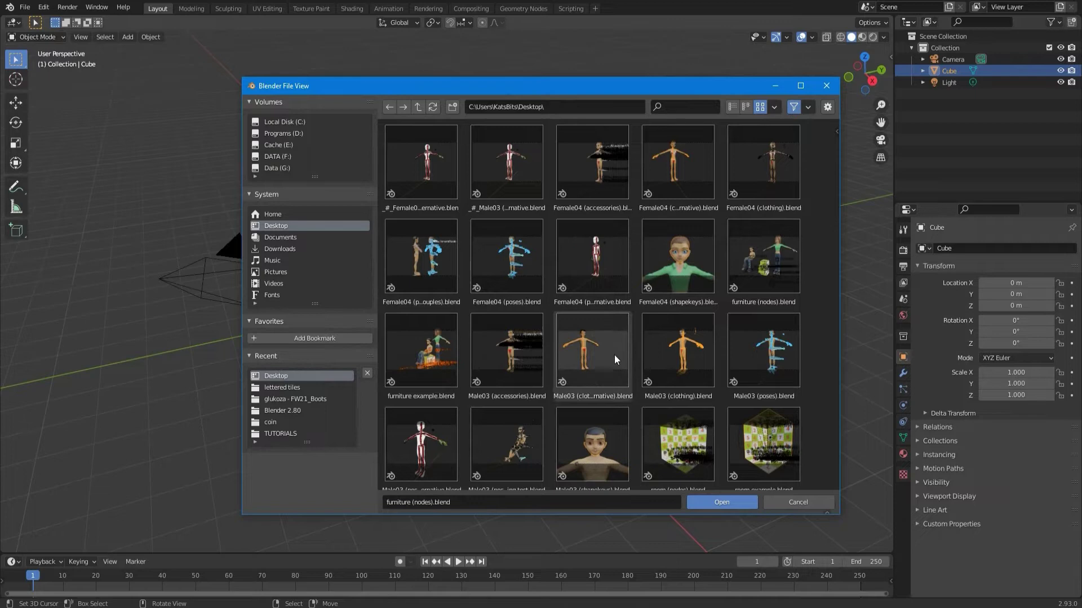
pyautogui.click(759, 260)
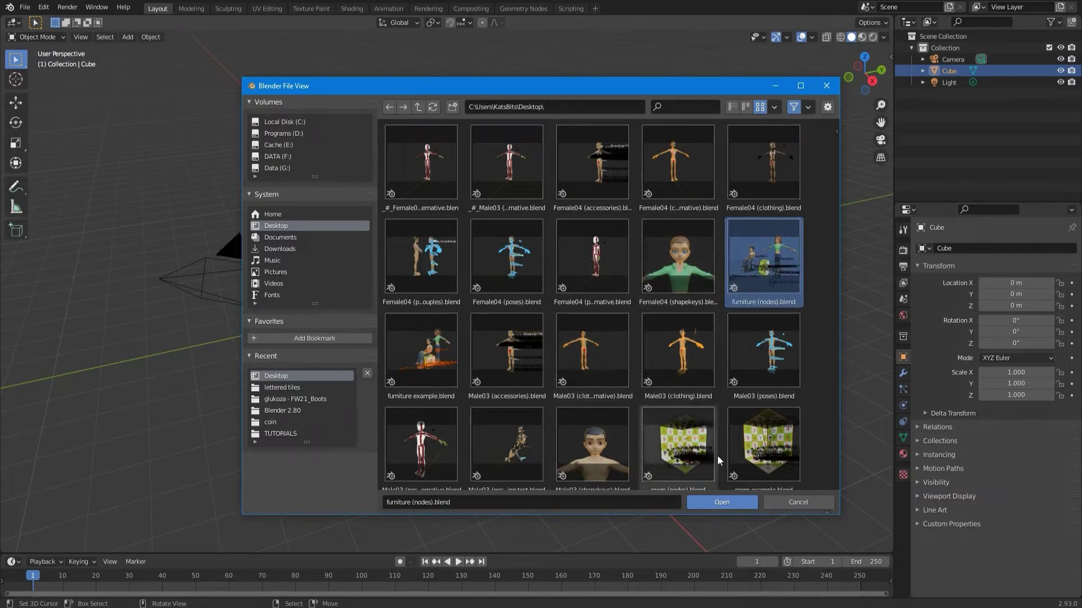
pyautogui.click(721, 501)
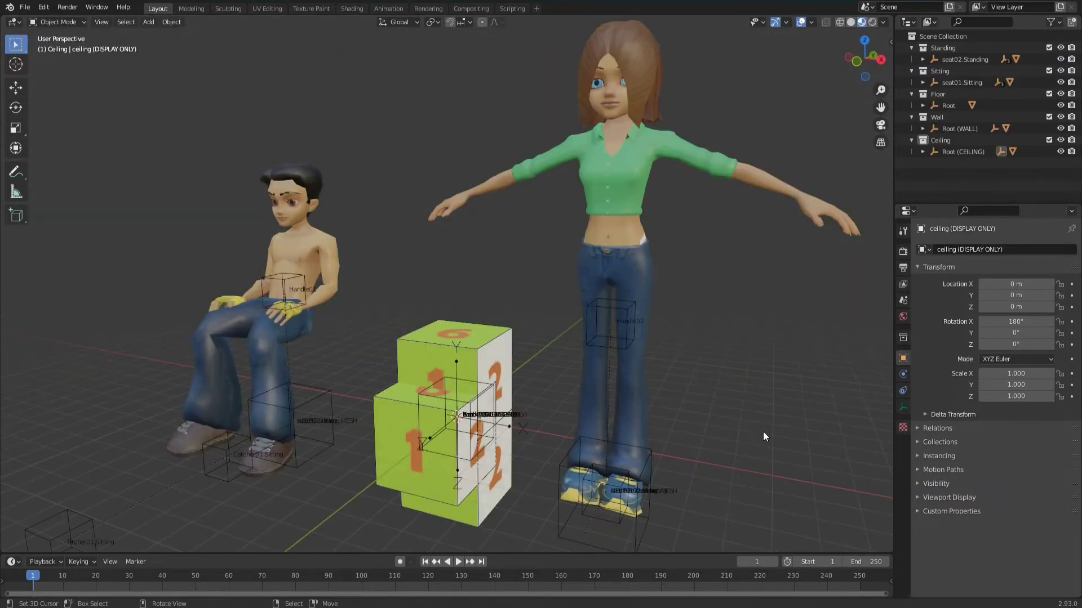
pyautogui.moveTo(763, 432); pyautogui.dragTo(291, 422, button='middle')
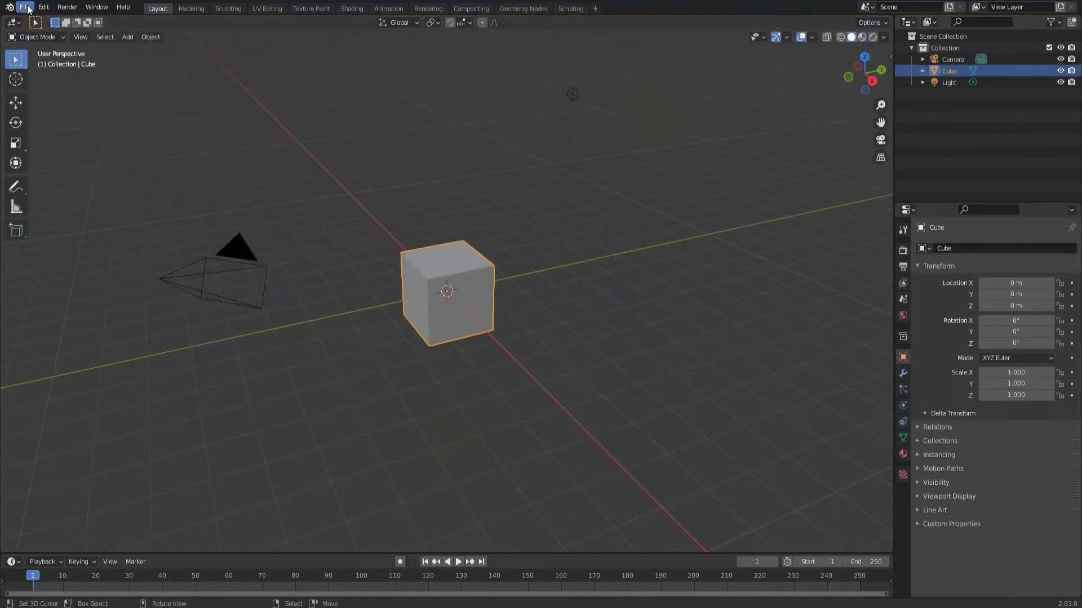
# - Open furniture example (block).blend instead
pyautogui.click(28, 9)
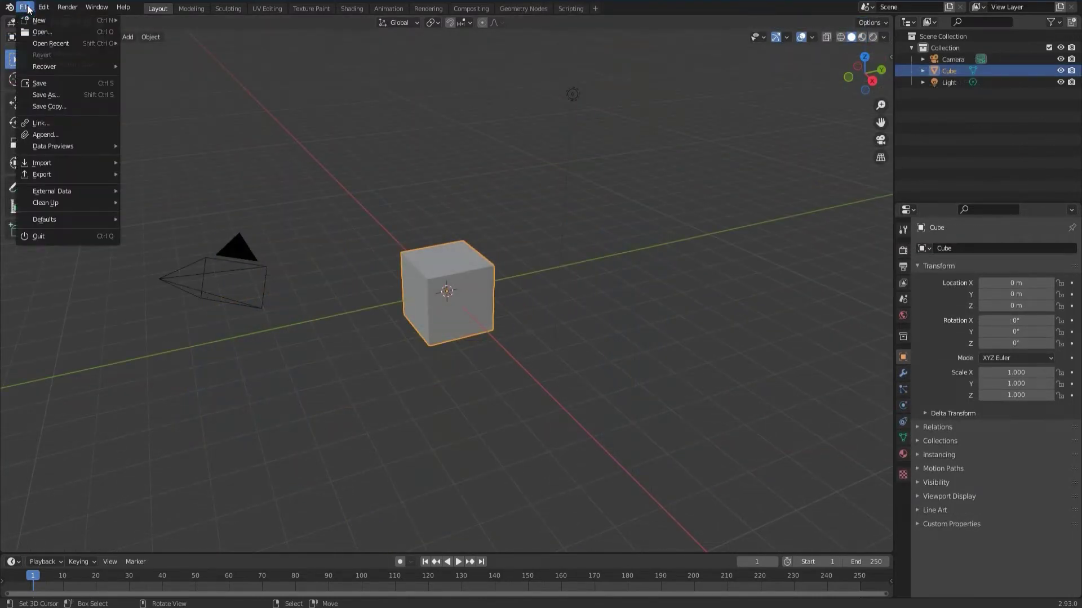
pyautogui.click(43, 32)
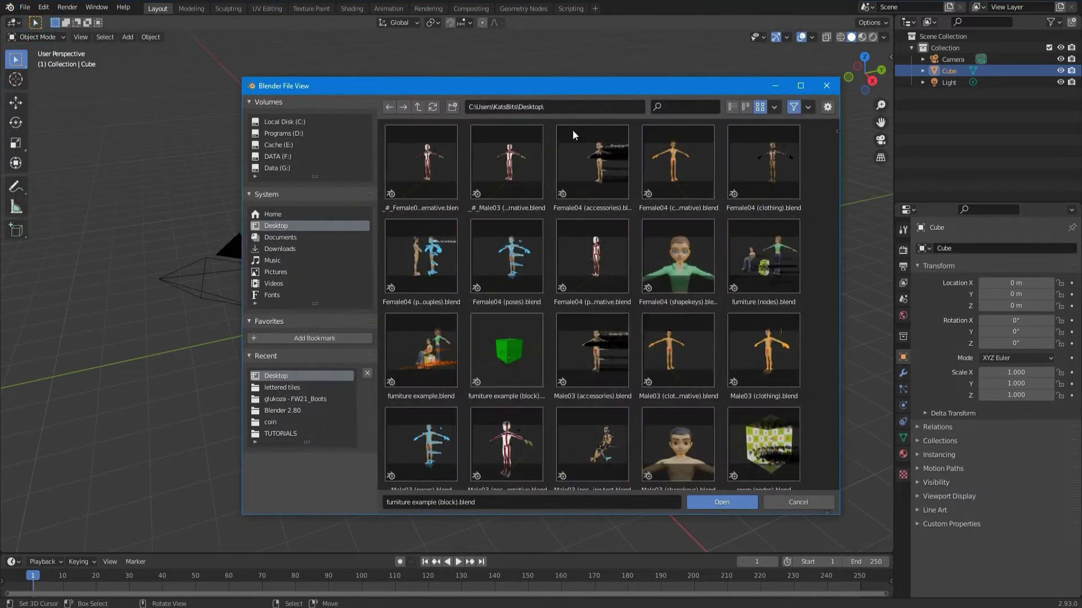
pyautogui.click(504, 358)
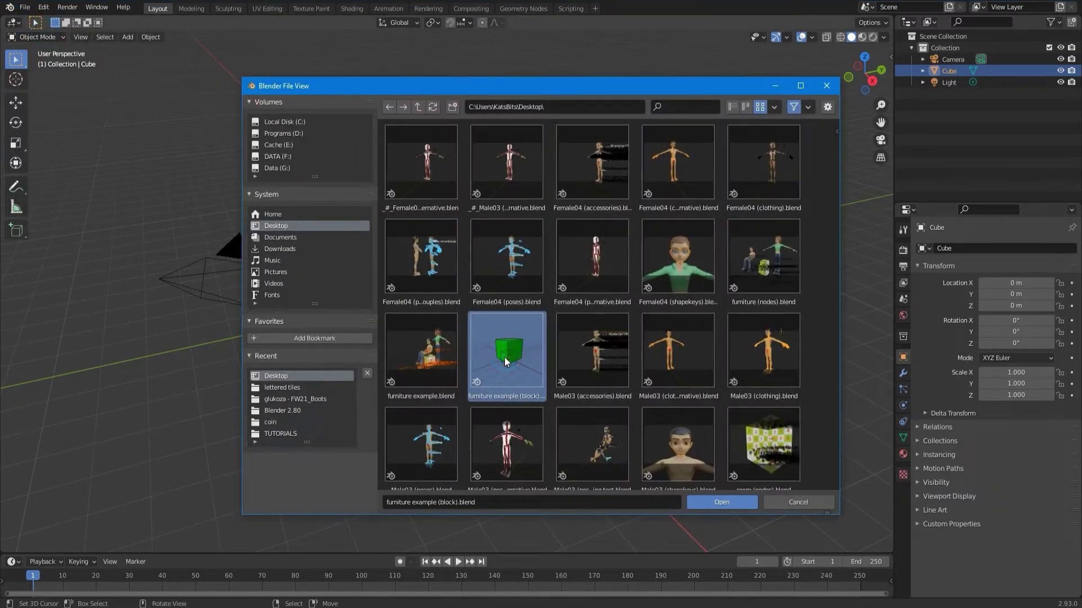
pyautogui.click(722, 501)
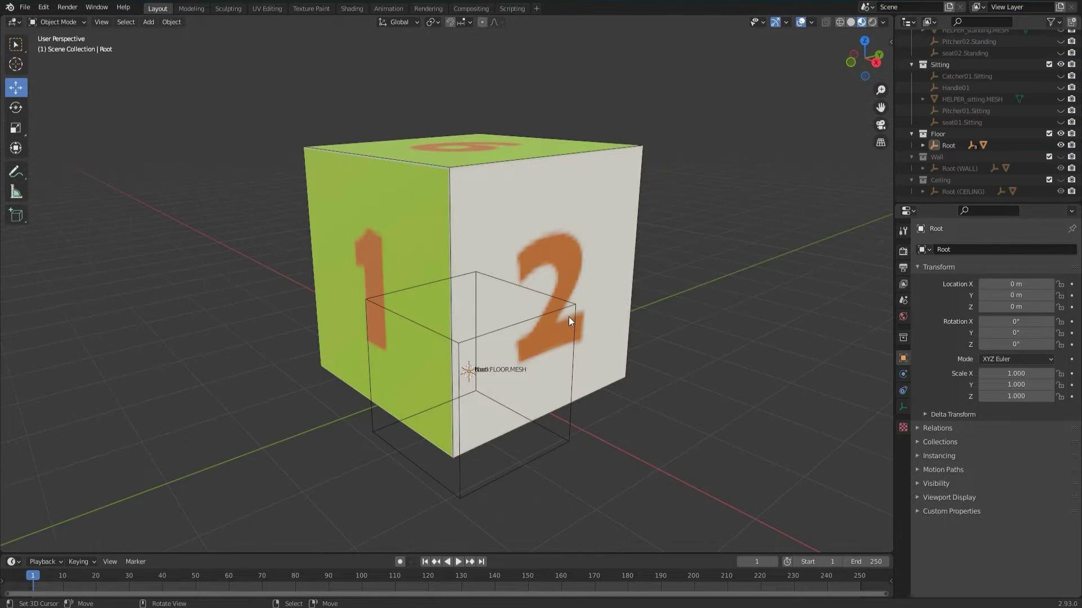
# - Select the textured block mesh and its Root empty, viewing the 1 face
pyautogui.click(564, 191)
pyautogui.moveTo(664, 485); pyautogui.dragTo(246, 489, button='middle')
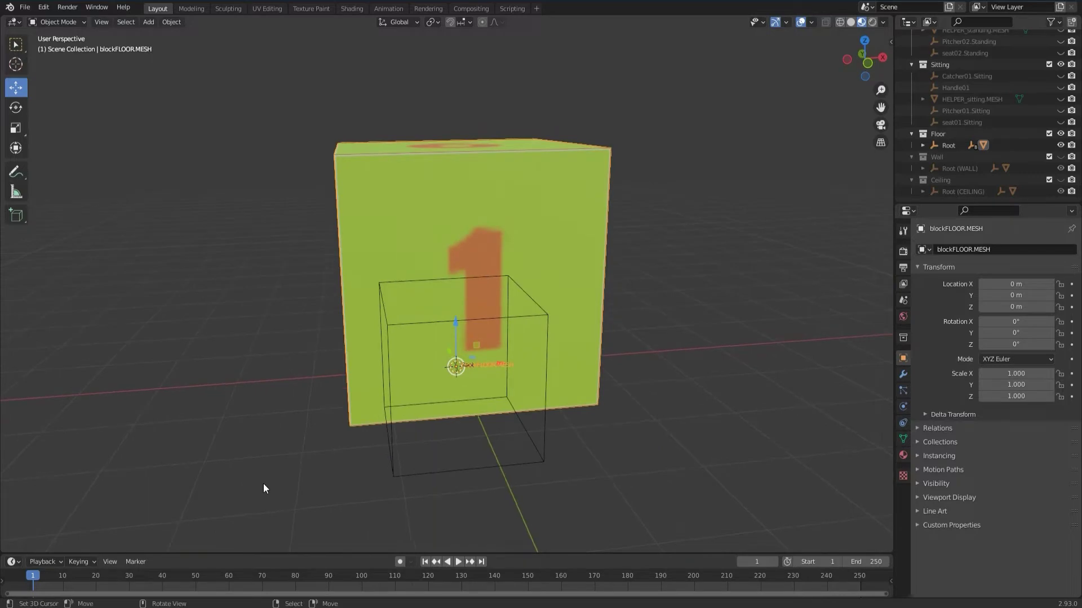
pyautogui.click(491, 468)
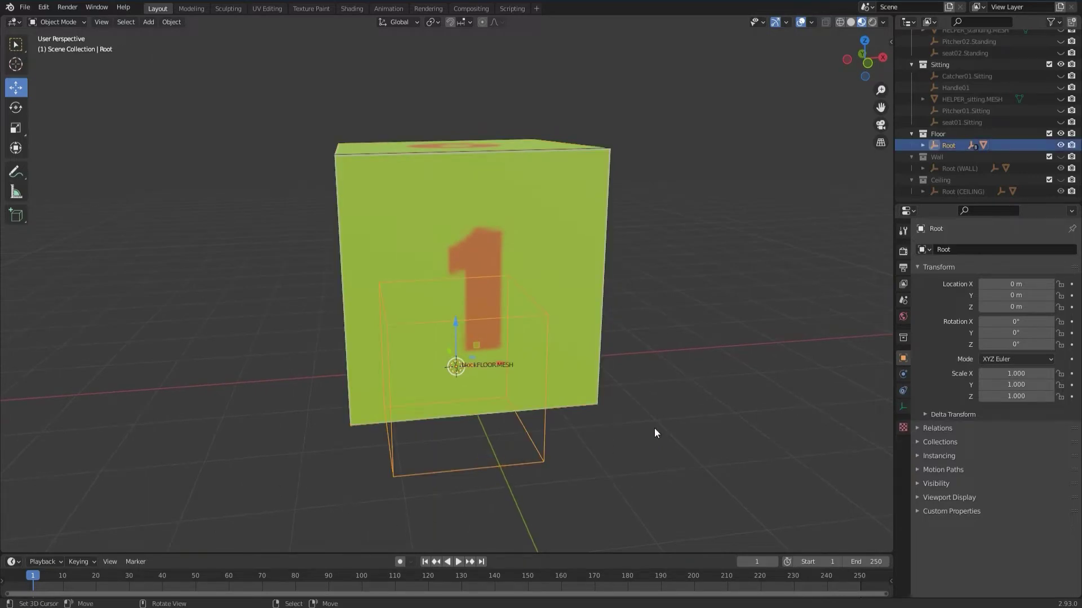
pyautogui.moveTo(655, 431); pyautogui.dragTo(644, 401, button='middle')
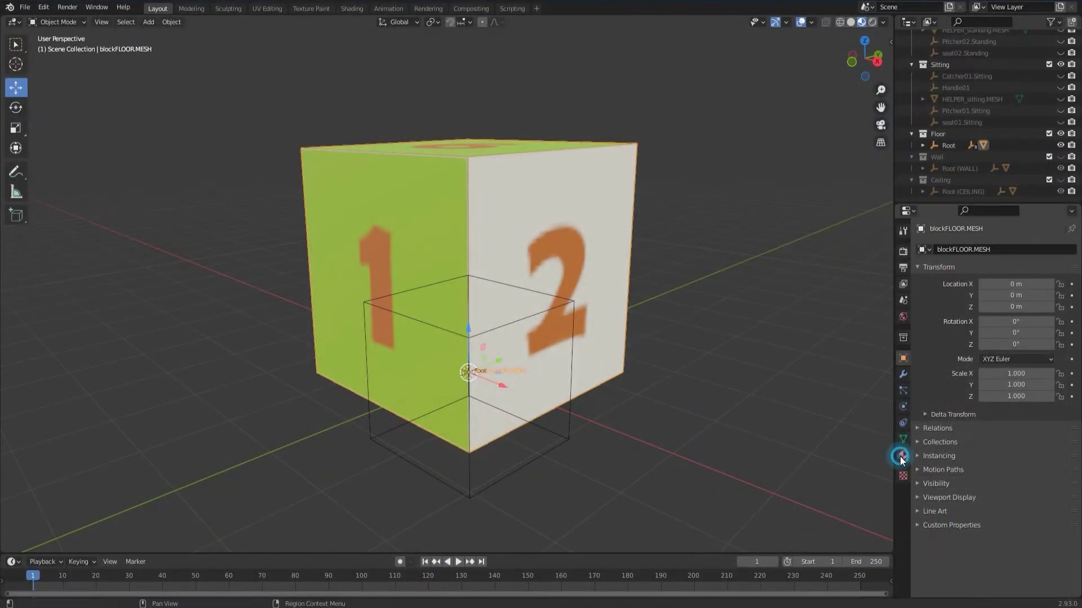
# - Show the block [0] material on blockFLOOR.MESH and expand its preview sphere
pyautogui.click(902, 455)
pyautogui.click(969, 298)
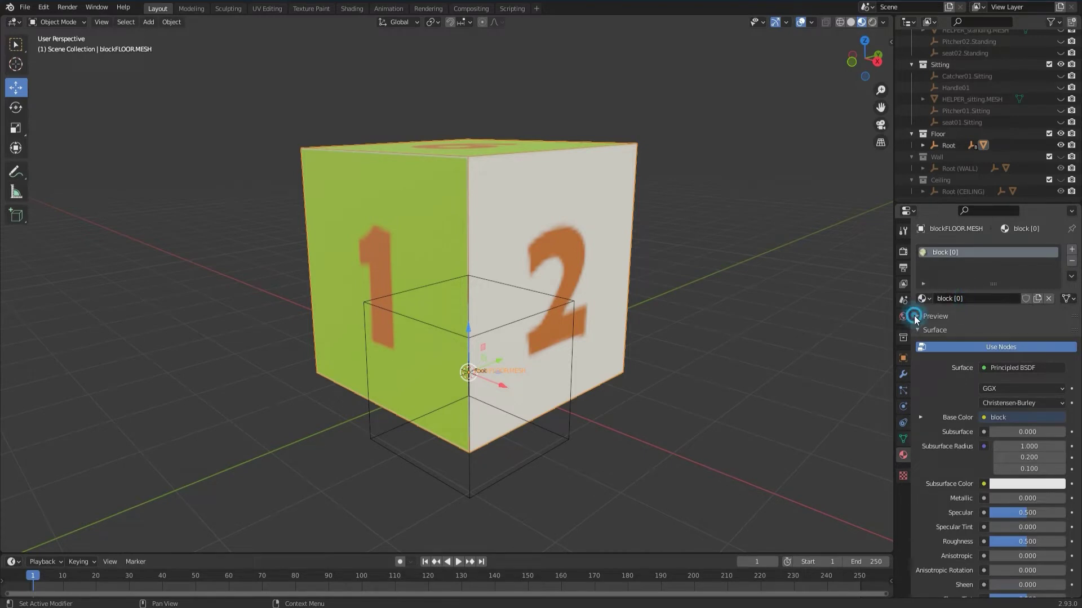
pyautogui.click(917, 317)
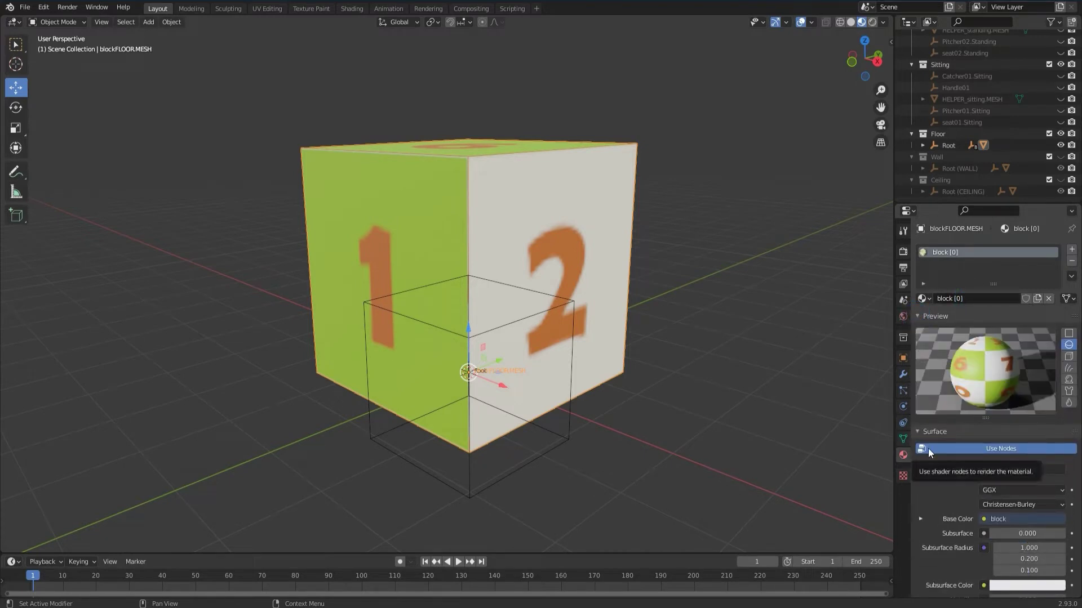
# - In UV Editing, switch to face select and pick the cube's 2 and 1 faces
pyautogui.click(267, 9)
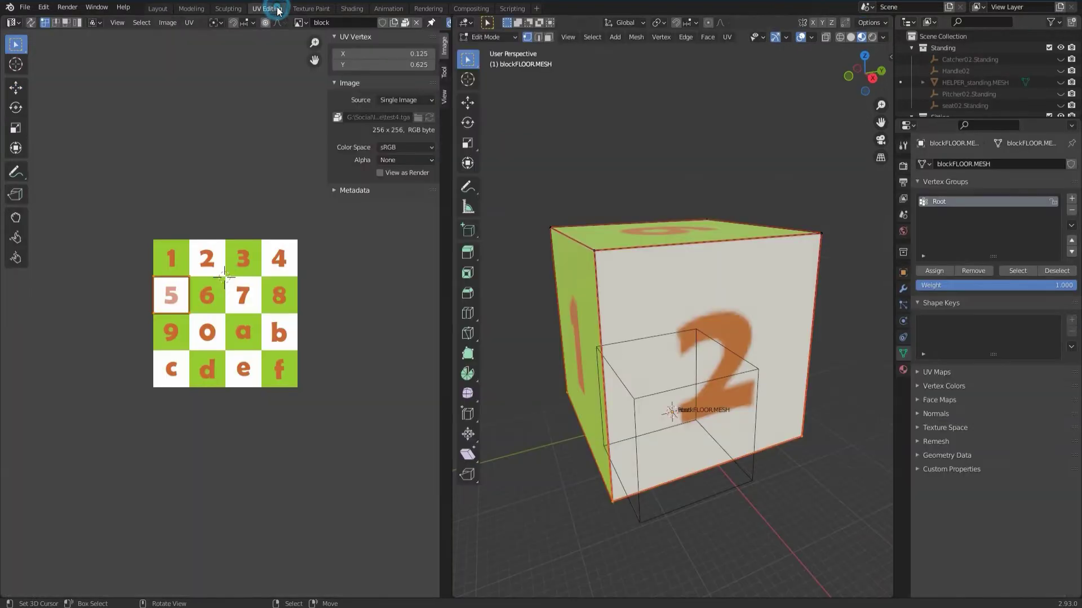
pyautogui.scroll(4, 219, 315)
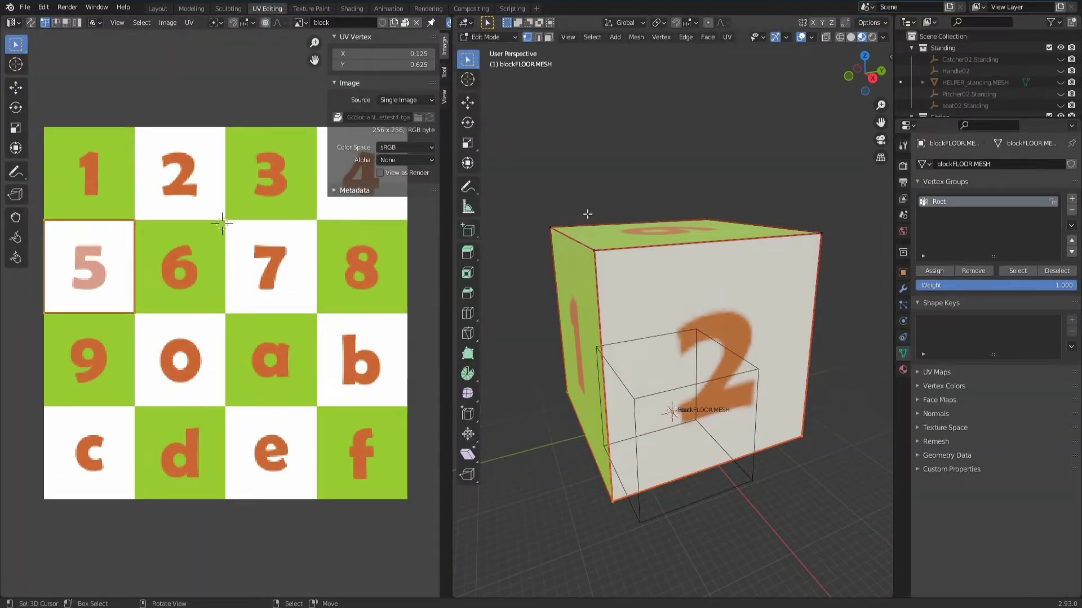
pyautogui.click(550, 42)
pyautogui.click(673, 352)
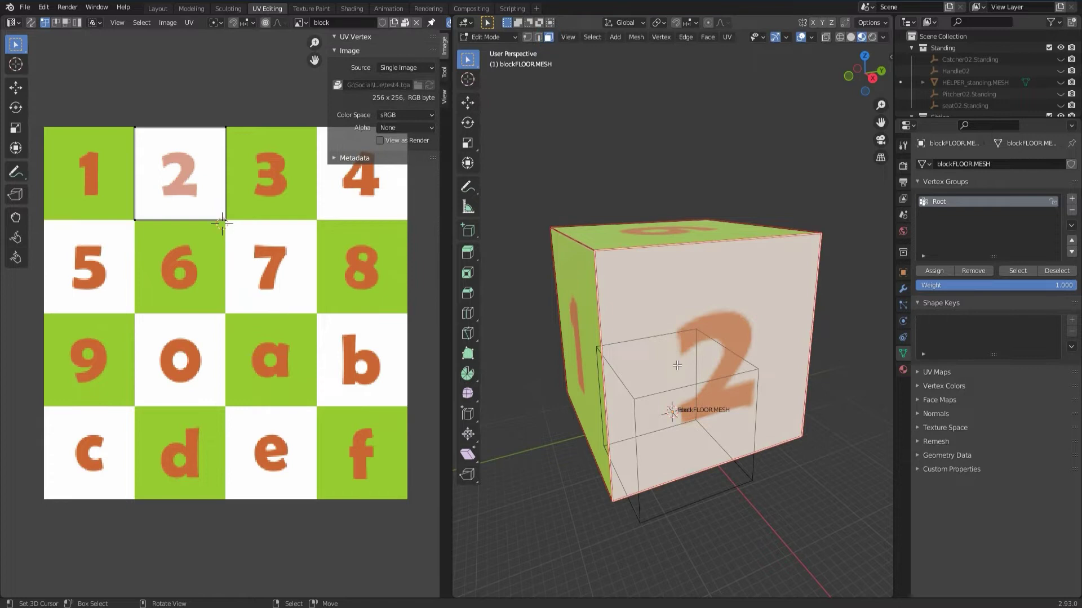
pyautogui.click(563, 280)
pyautogui.moveTo(564, 280); pyautogui.dragTo(733, 301, button='middle')
# - Select the faces showing 4, 3, 6 and 2 to see their tile mapping
pyautogui.click(692, 325)
pyautogui.click(657, 326)
pyautogui.click(709, 248)
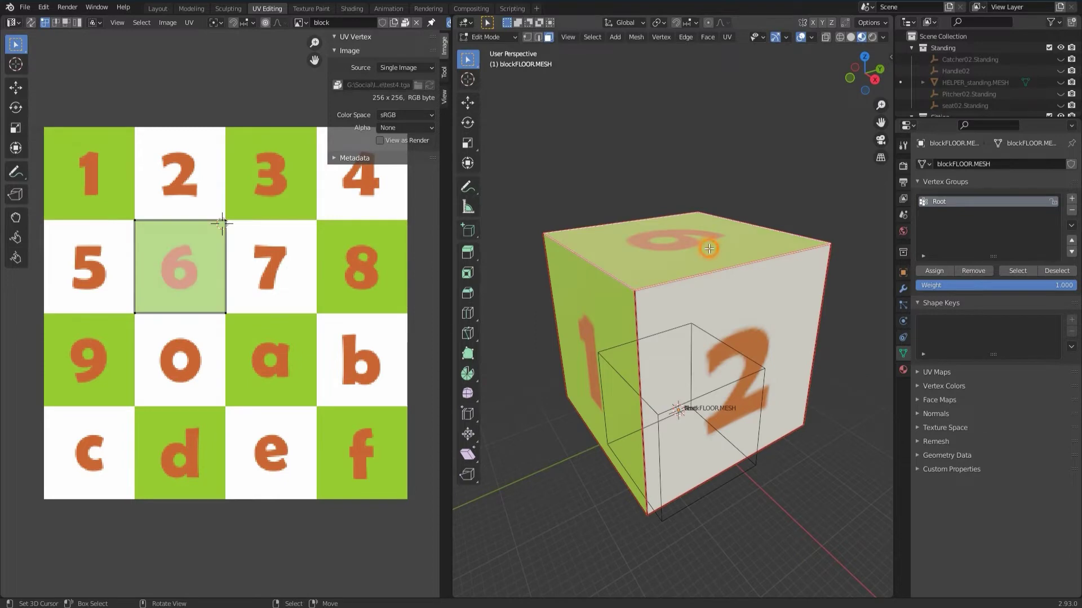
pyautogui.click(709, 346)
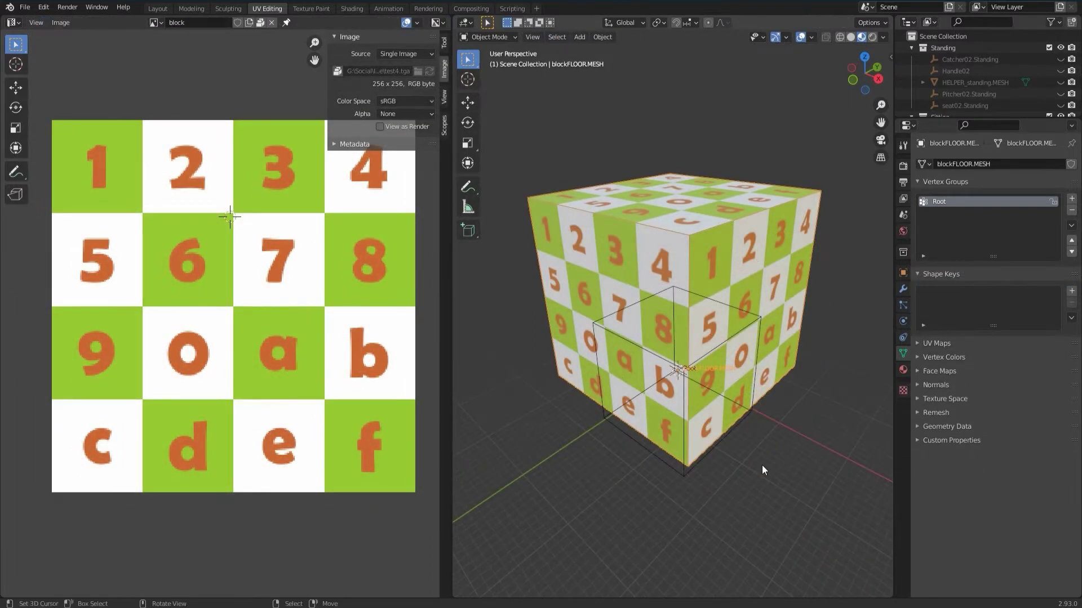
# - Toggle Edit Mode, pick a face to see its UV square, then clear the selection
pyautogui.press('Tab')
pyautogui.click(670, 337)
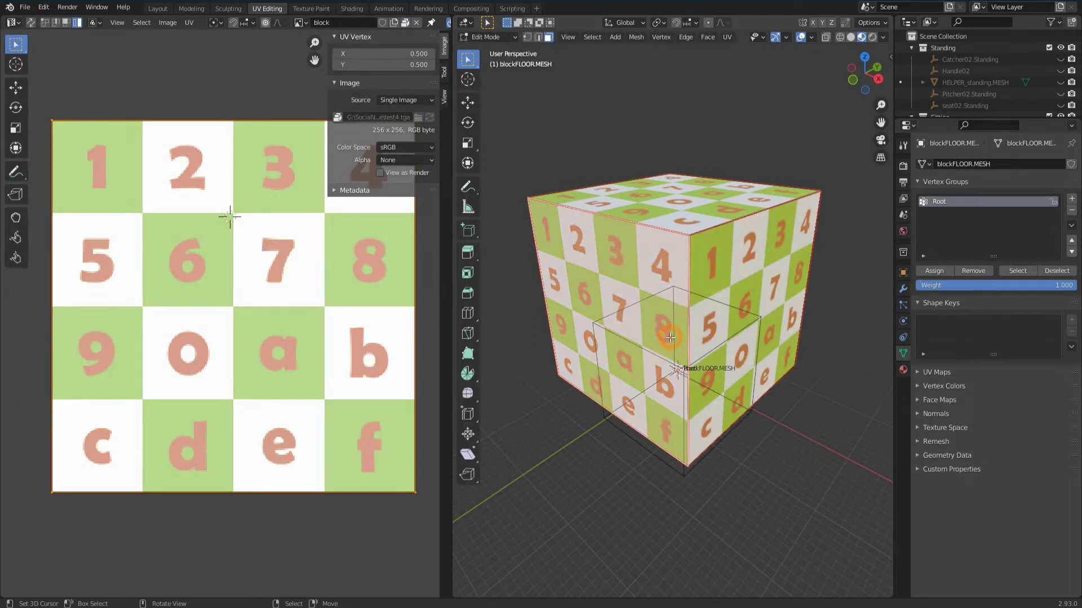
pyautogui.click(691, 366)
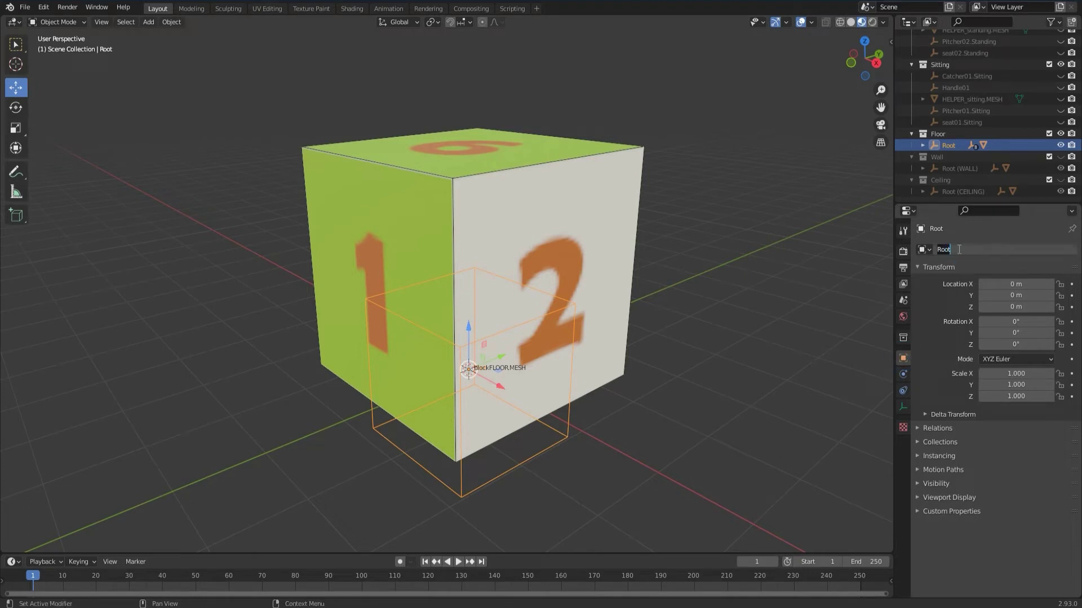
# - Confirm the empty's name as Root and check the cube's parent under Relations
pyautogui.press('Return')
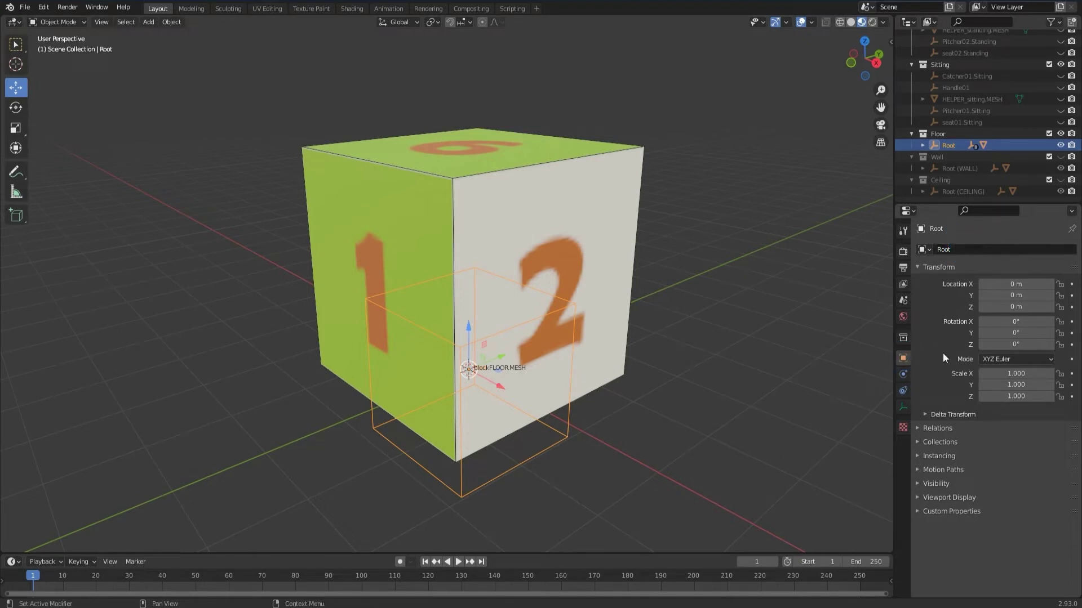
pyautogui.click(917, 428)
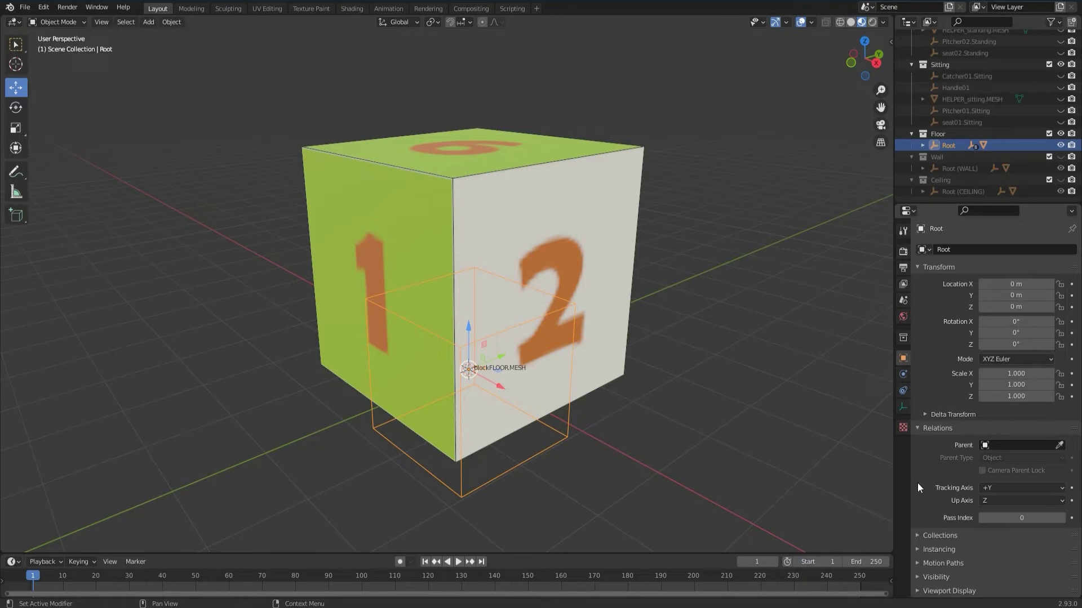
pyautogui.click(604, 310)
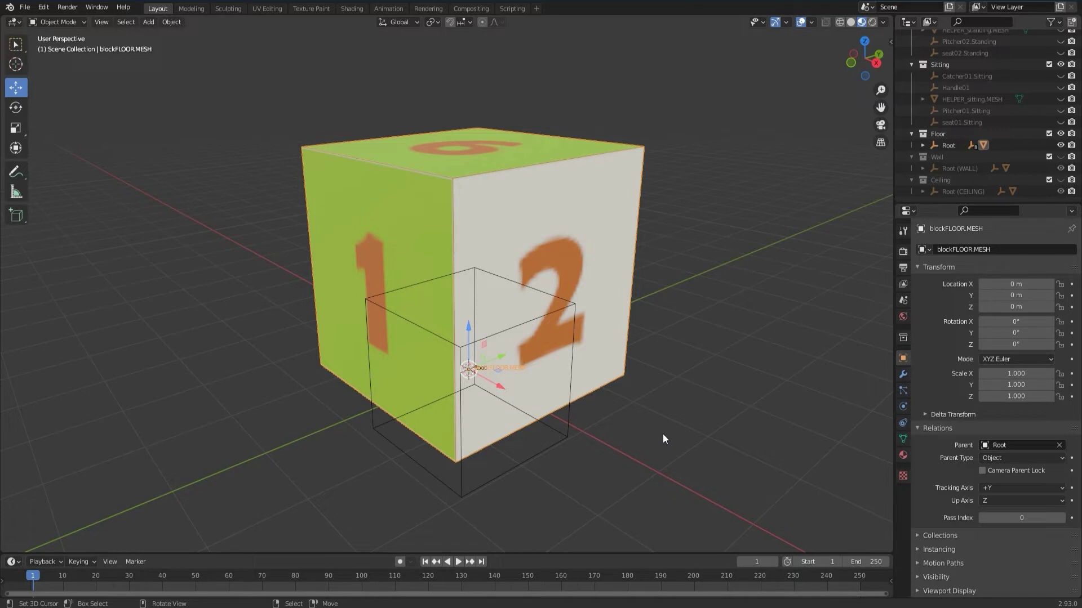
# - Select Root and set its location to 0, 0, 0 at the grid centre
pyautogui.click(502, 485)
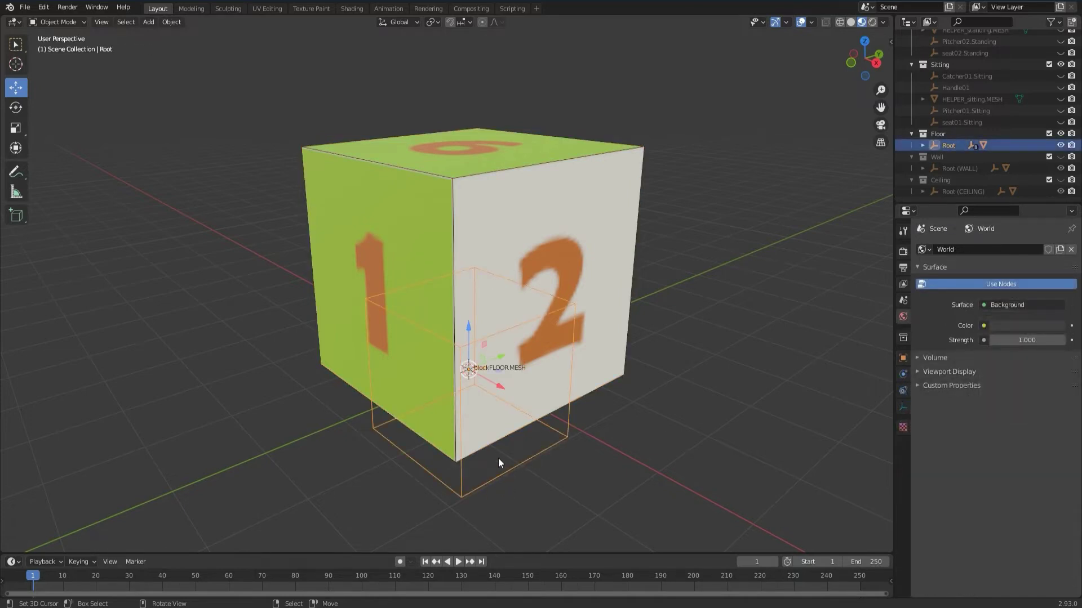
pyautogui.moveTo(499, 357); pyautogui.dragTo(467, 363)
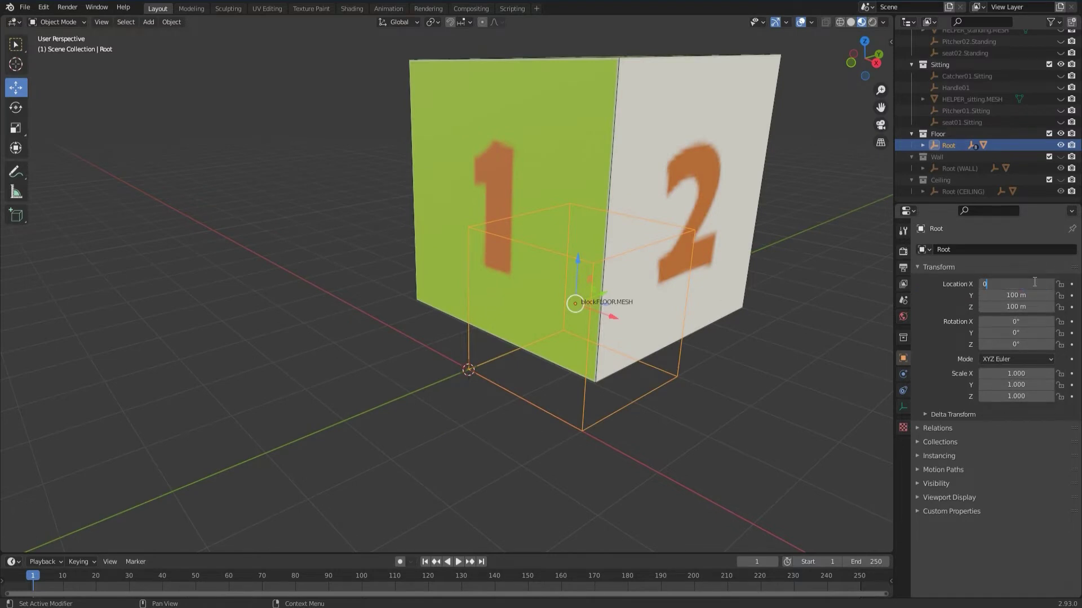
pyautogui.press('Return')
pyautogui.click(1025, 296)
pyautogui.write('0')
pyautogui.press('Return')
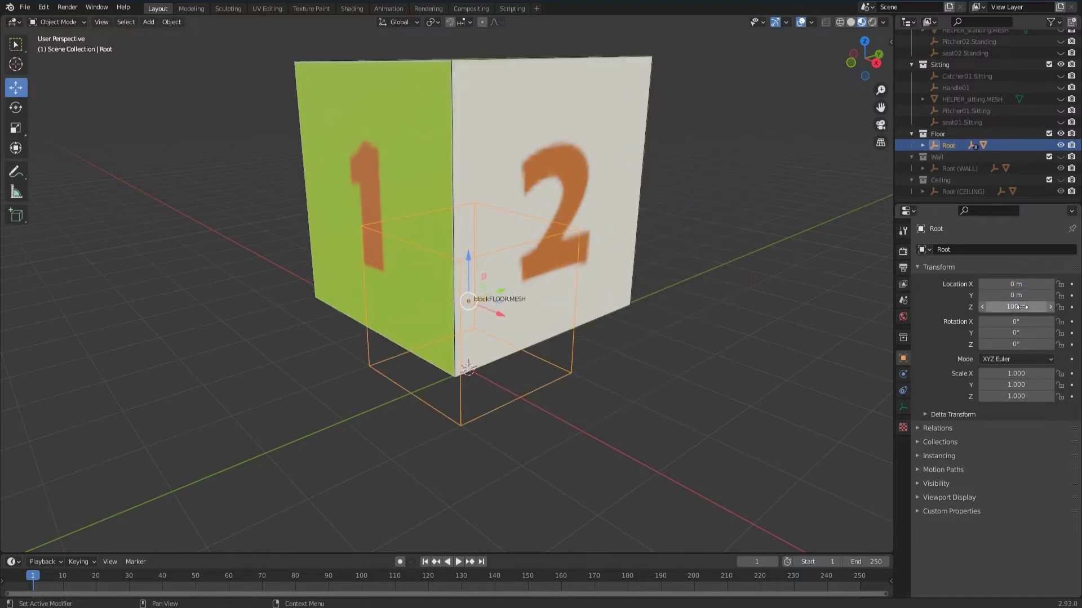
pyautogui.click(1022, 307)
pyautogui.write('0')
pyautogui.press('Return')
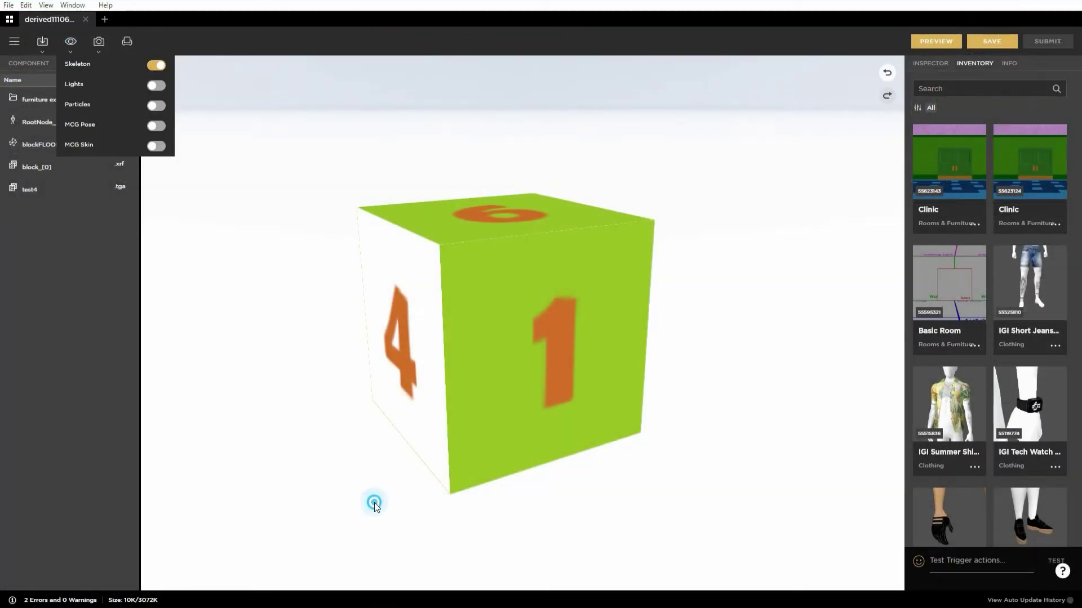
pyautogui.moveTo(374, 503); pyautogui.dragTo(381, 344)
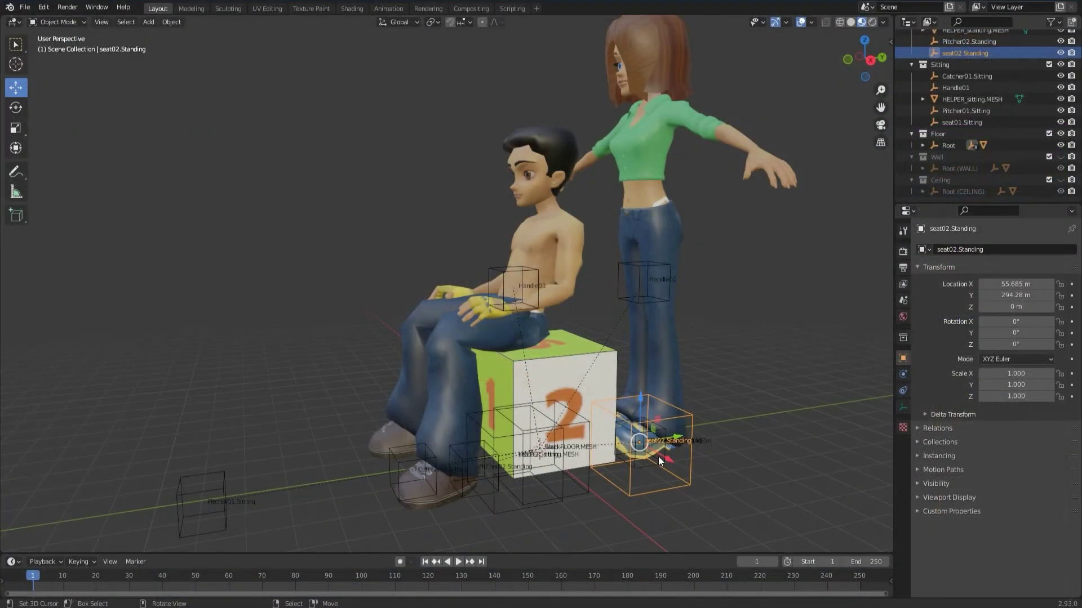
# - Select Catcher01/02, Pitcher01/02, seat01.Sitting, Handle01 and Handle02 helpers together
pyautogui.click(647, 465)
pyautogui.keyDown('shift'); pyautogui.click(621, 273); pyautogui.keyUp('shift')
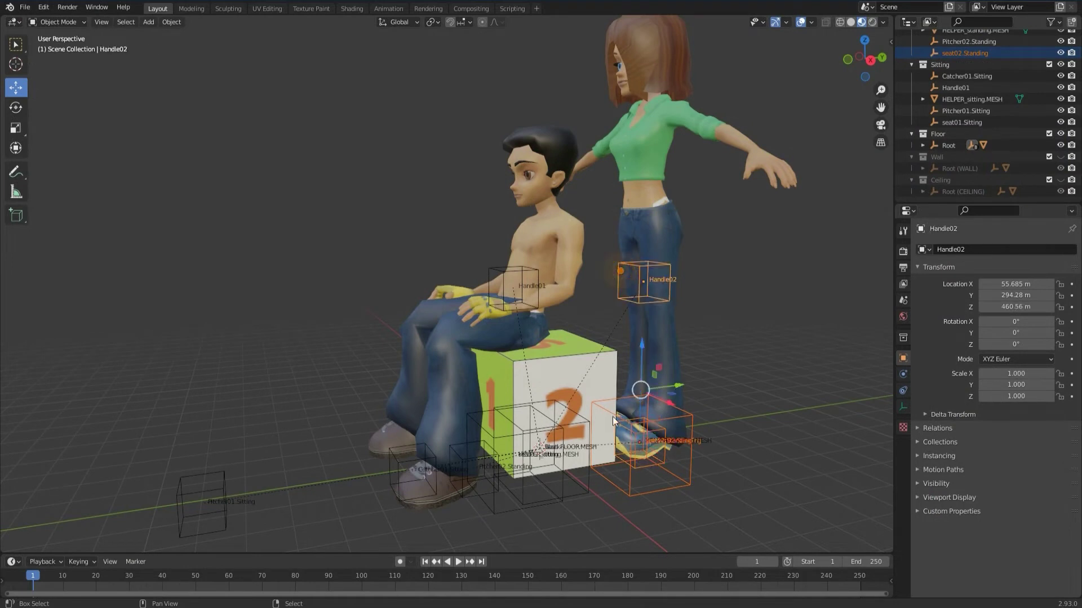
pyautogui.keyDown('shift'); pyautogui.click(497, 491); pyautogui.keyUp('shift')
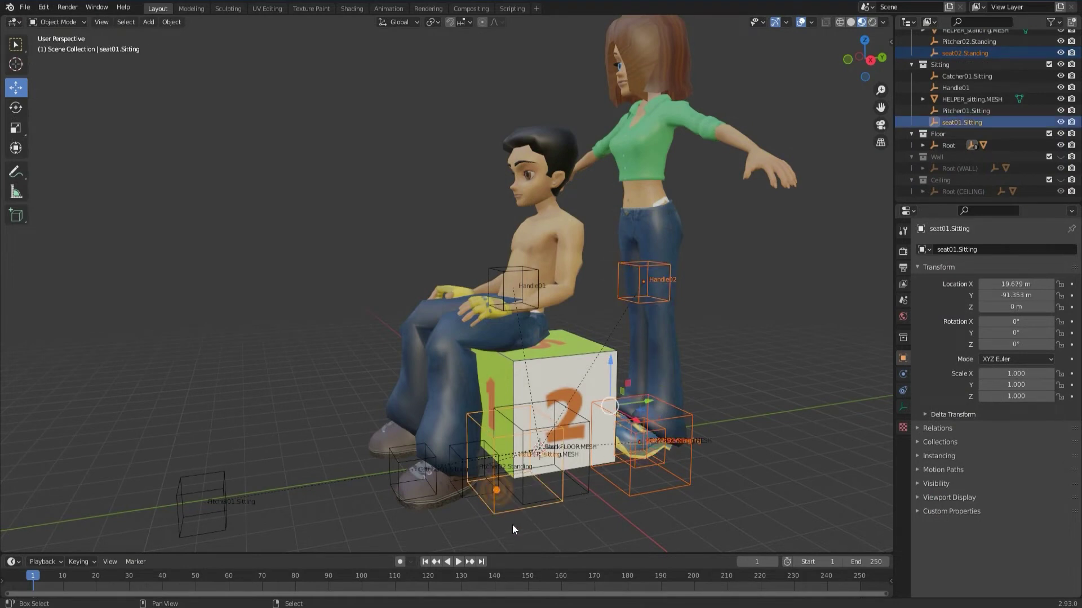
pyautogui.keyDown('shift'); pyautogui.click(498, 495); pyautogui.keyUp('shift')
pyautogui.keyDown('shift'); pyautogui.click(414, 481); pyautogui.keyUp('shift')
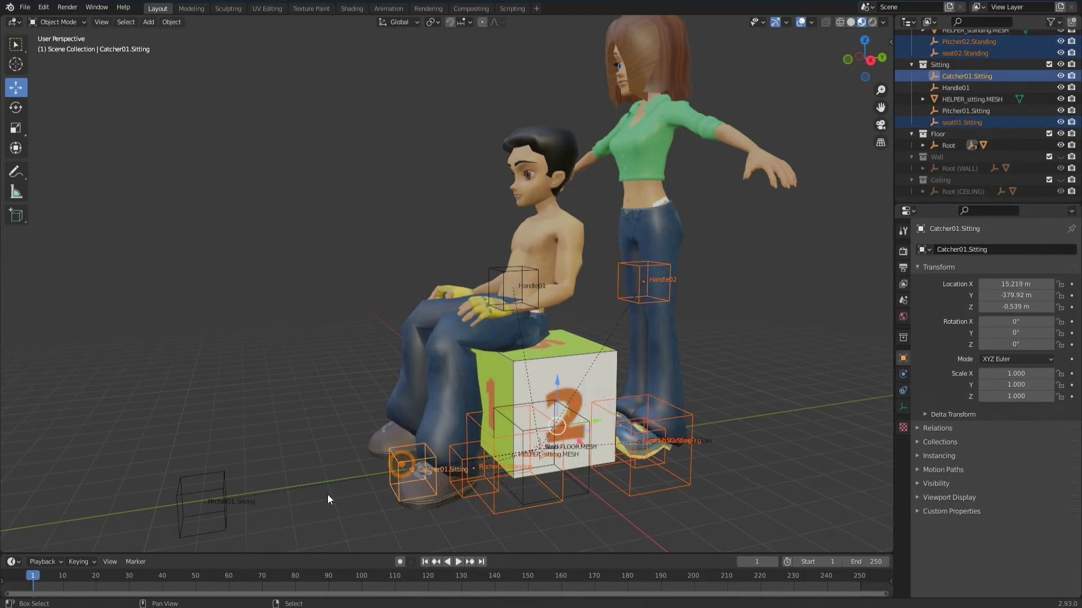
pyautogui.keyDown('shift'); pyautogui.click(194, 489); pyautogui.keyUp('shift')
pyautogui.keyDown('shift'); pyautogui.click(498, 314); pyautogui.keyUp('shift')
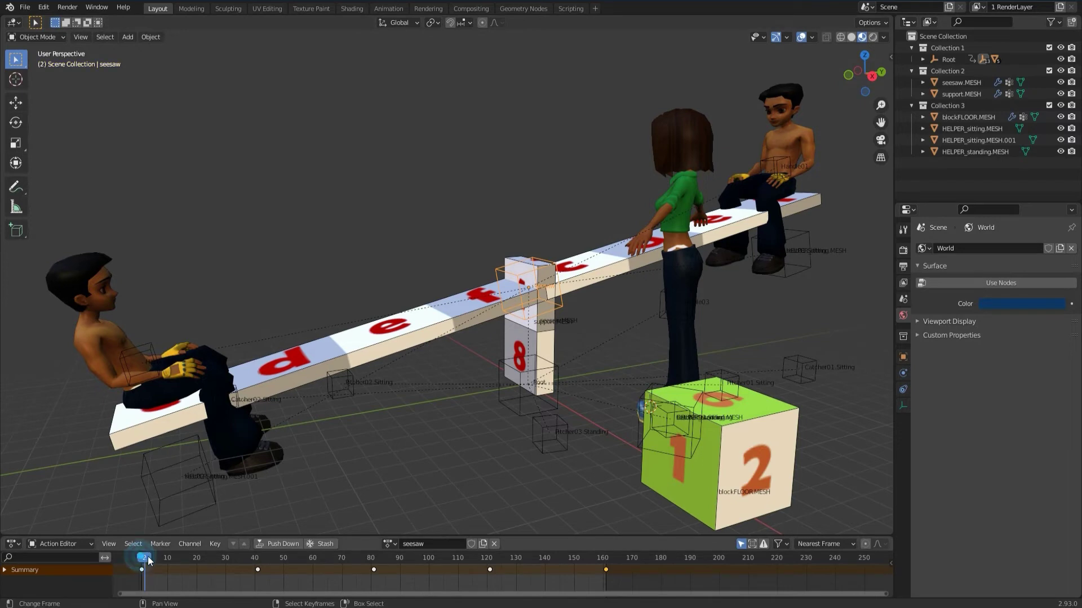
# - Scrub through the seesaw's rocking animation and select its Root empty
pyautogui.moveTo(149, 560); pyautogui.dragTo(604, 561)
pyautogui.click(523, 410)
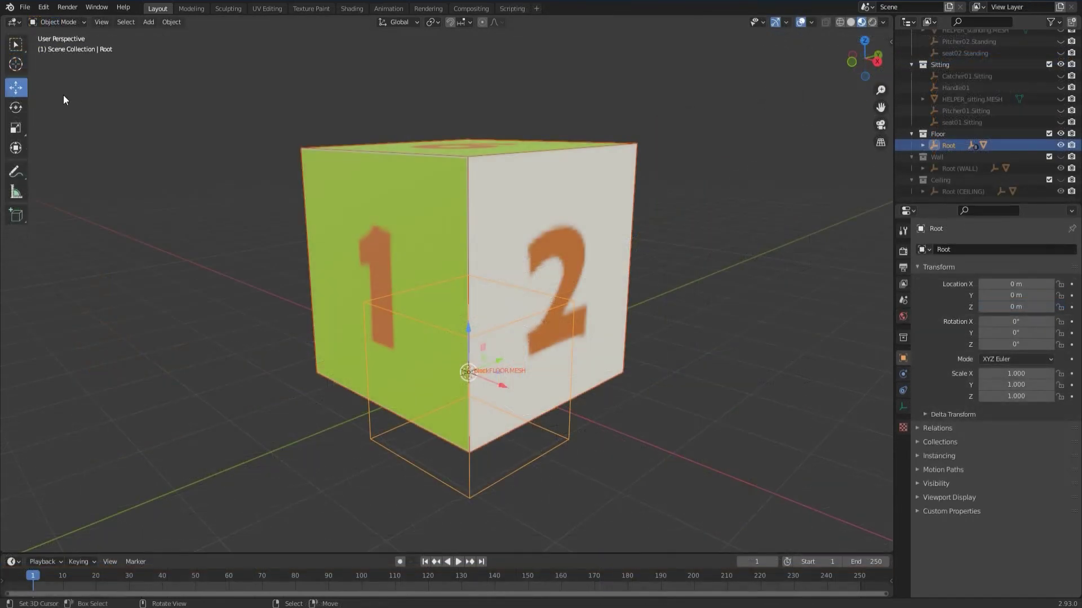
# - Export the block and Root to the Desktop as furniture example (block).fbx
pyautogui.click(25, 8)
pyautogui.moveTo(49, 174)
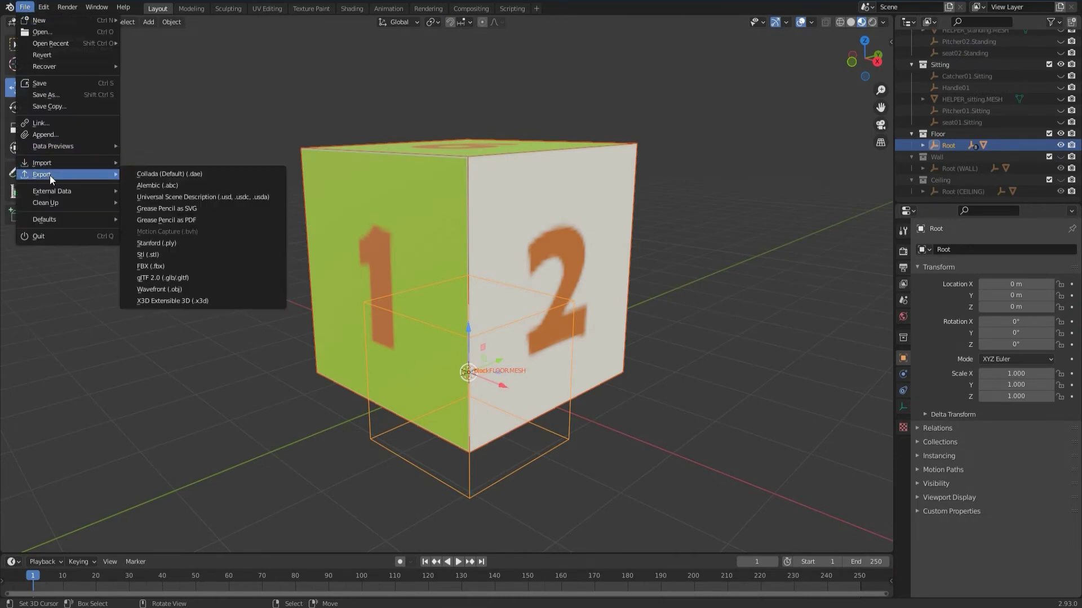
pyautogui.click(145, 267)
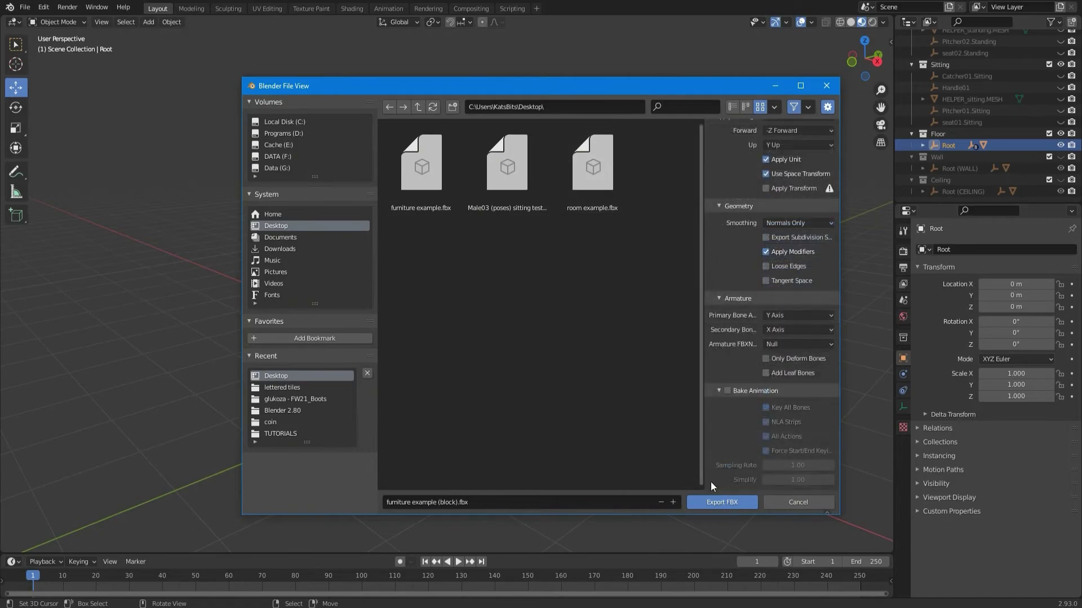
pyautogui.click(722, 502)
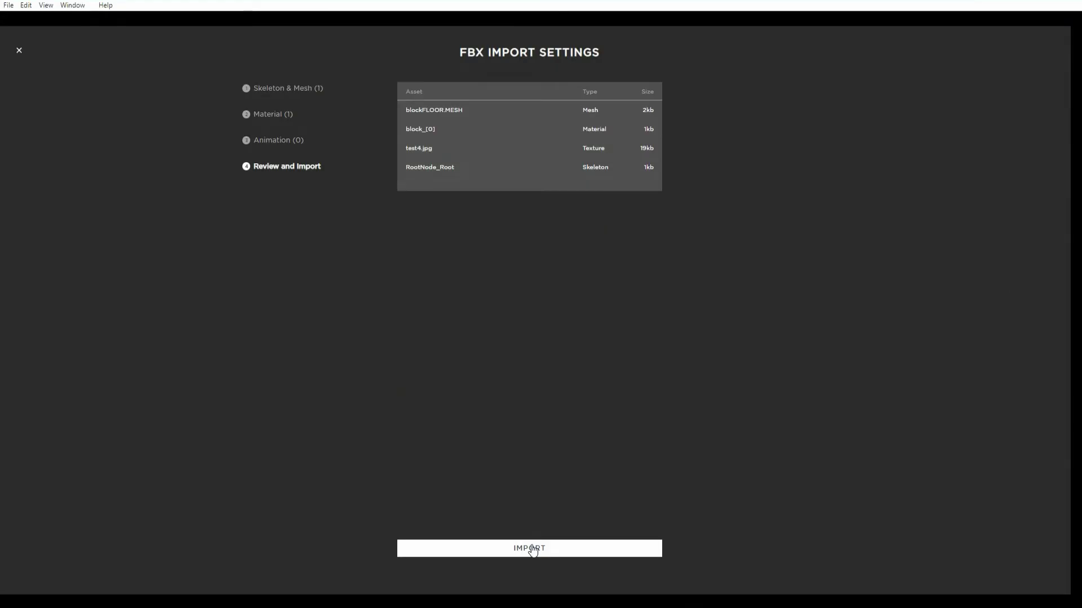
pyautogui.click(531, 549)
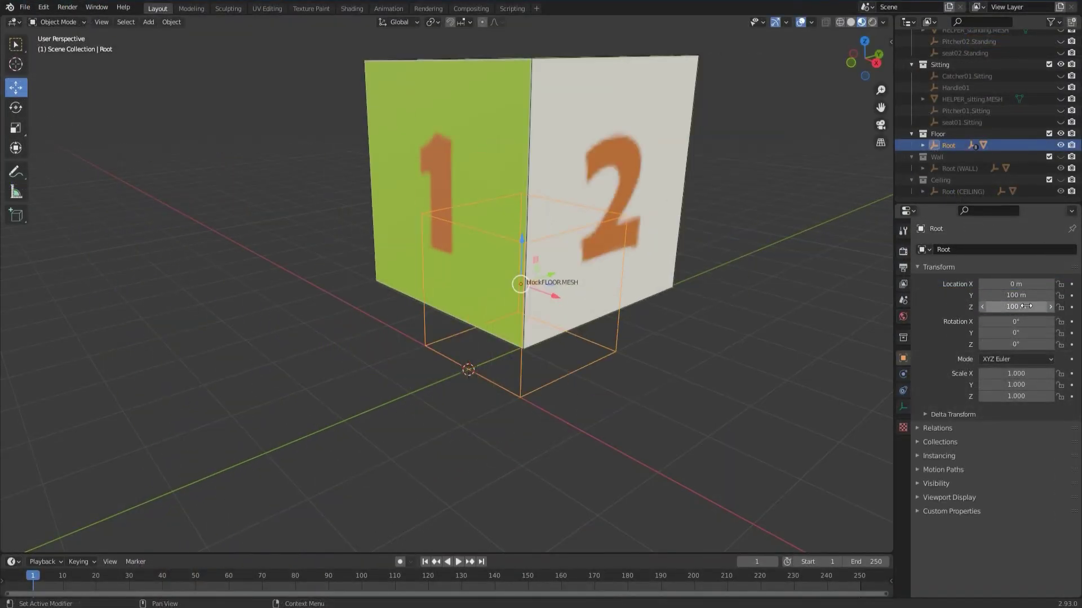
# - Set Root's Location Y and Z to 0 to return it to the grid centre
pyautogui.click(1026, 295)
pyautogui.write('0')
pyautogui.press('Return')
pyautogui.click(1019, 306)
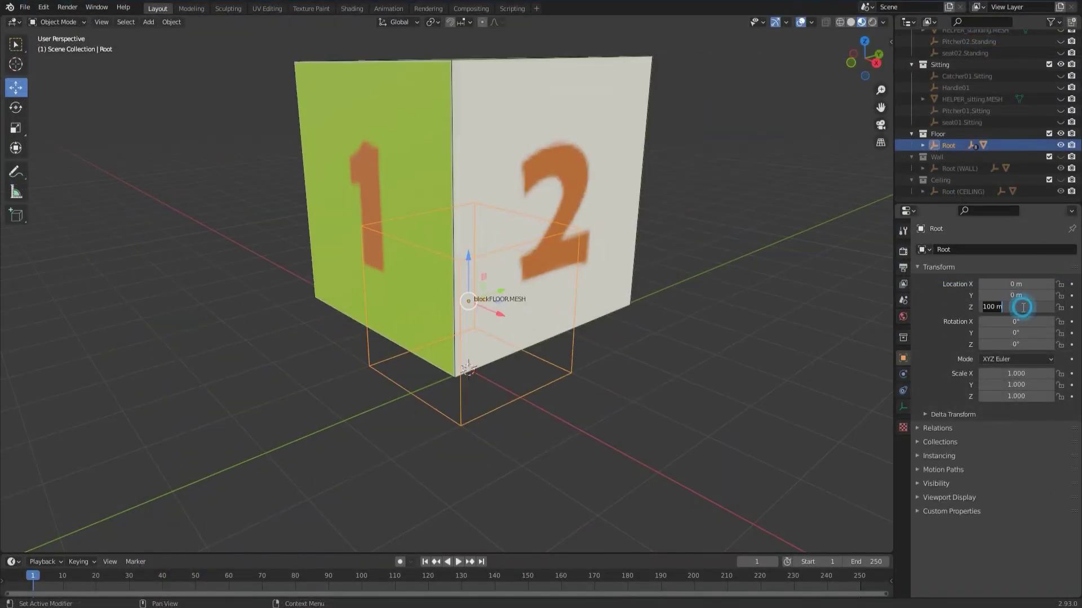
pyautogui.write('0')
pyautogui.press('Return')
# - Parent the cube to the Root empty with Object > Parent > Object
pyautogui.click(603, 278)
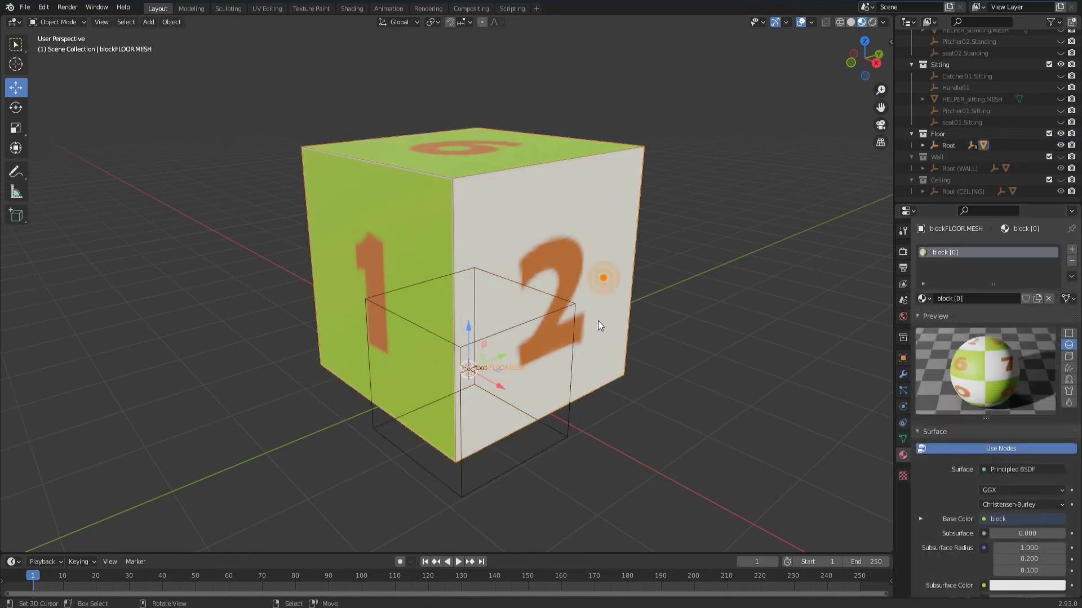
pyautogui.click(567, 423)
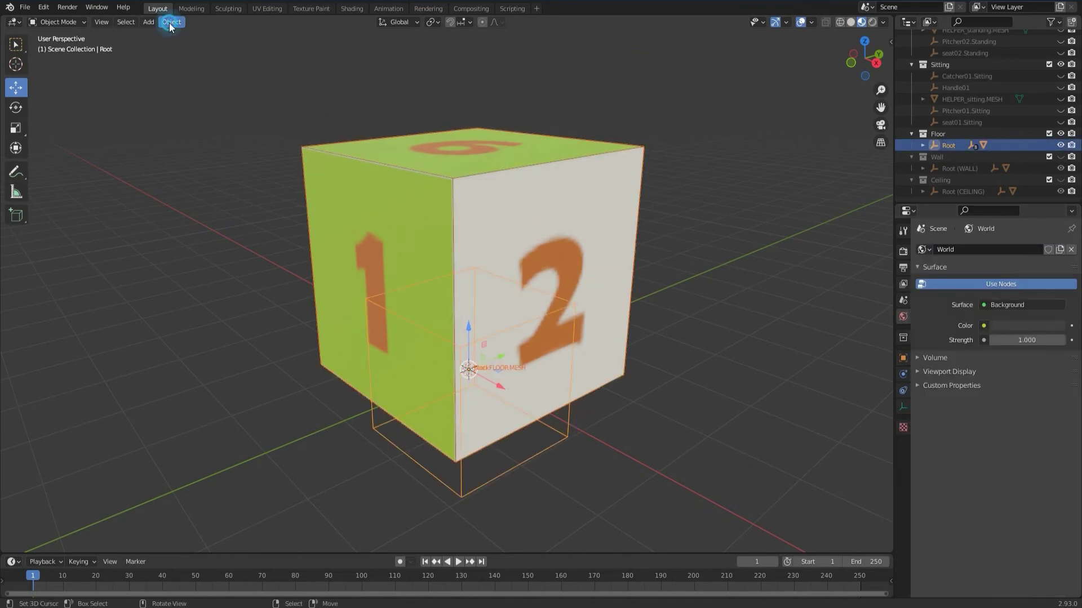
pyautogui.click(169, 23)
pyautogui.moveTo(194, 179)
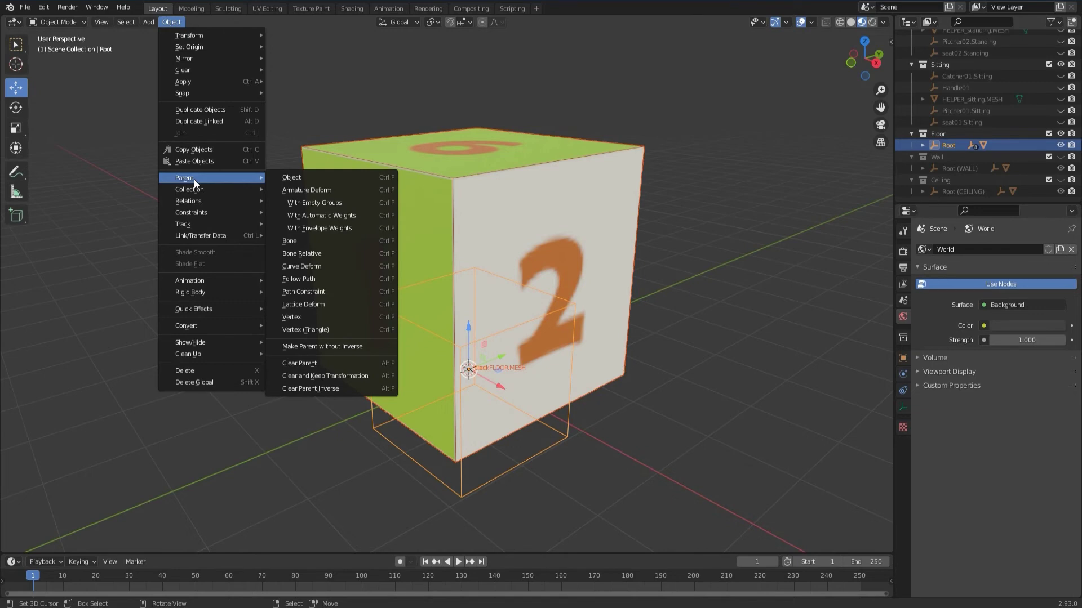
pyautogui.click(563, 315)
# - Check the cube's block [0] material and its numbered UV faces, including squares 6 and 2
pyautogui.click(900, 457)
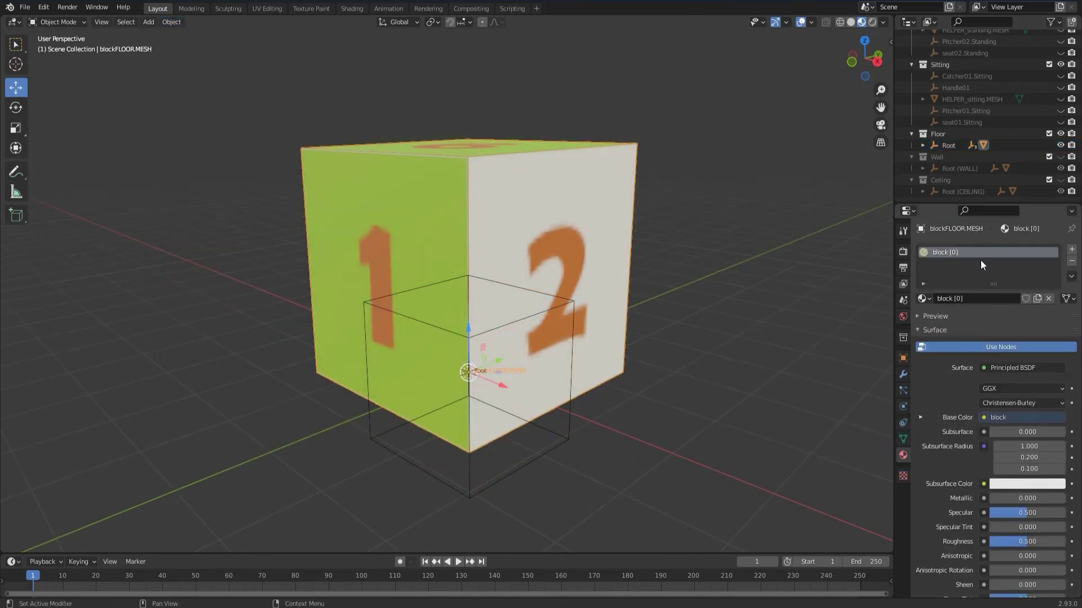
pyautogui.click(969, 299)
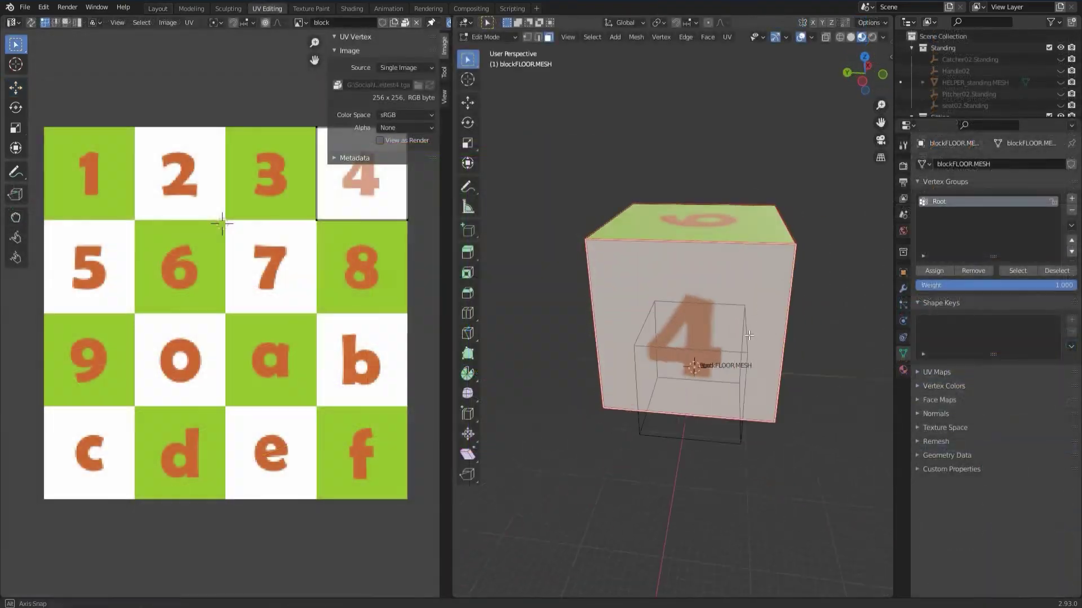
pyautogui.moveTo(700, 362); pyautogui.dragTo(765, 341, button='middle')
pyautogui.click(663, 328)
pyautogui.click(708, 252)
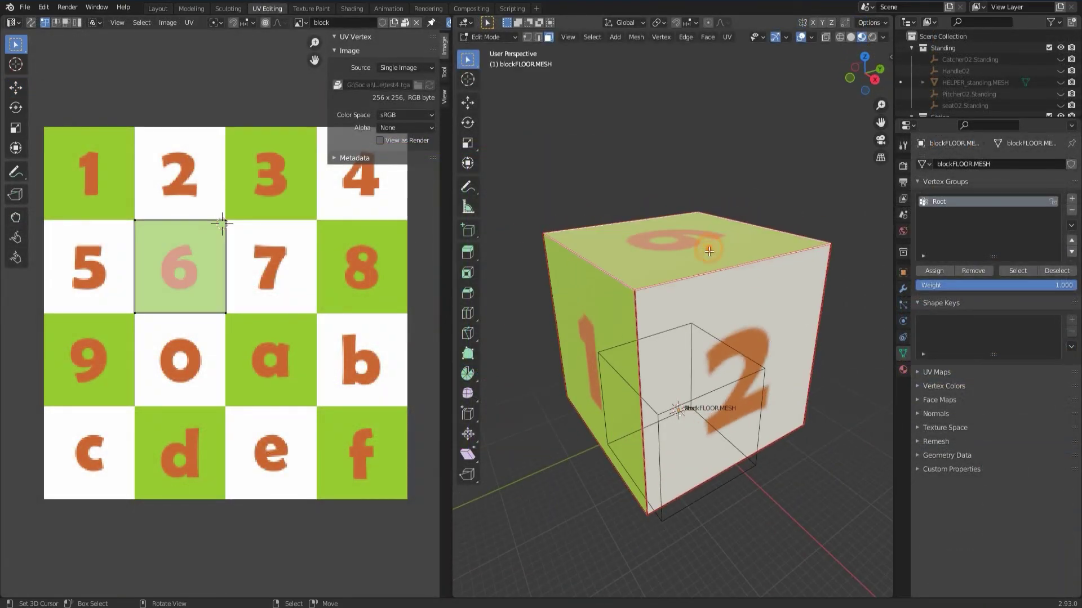
pyautogui.click(709, 346)
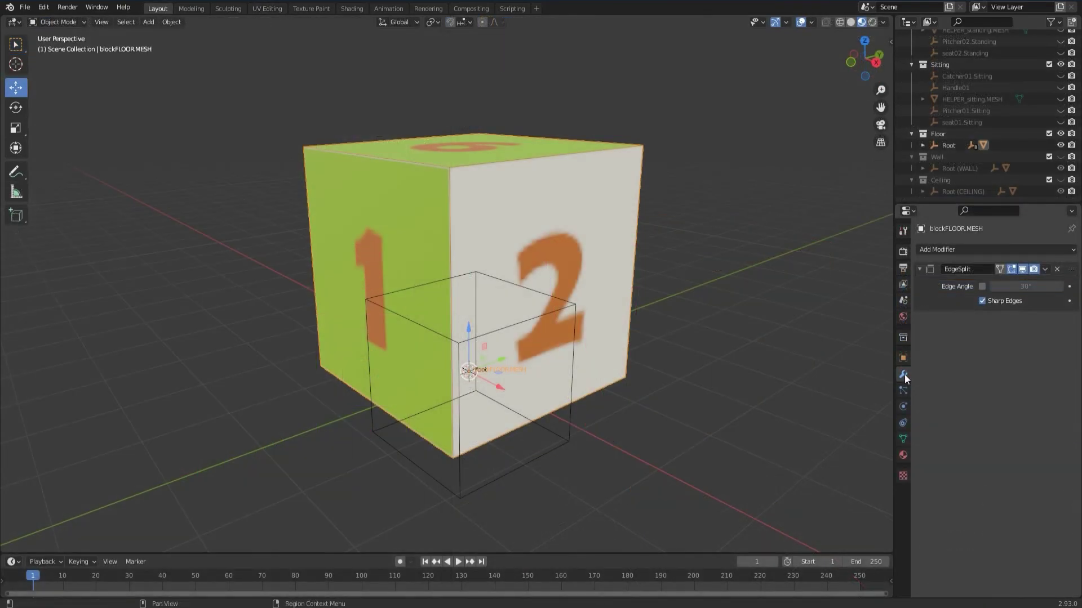
# - Apply the cube's EdgeSplit modifier from its dropdown menu
pyautogui.click(1046, 269)
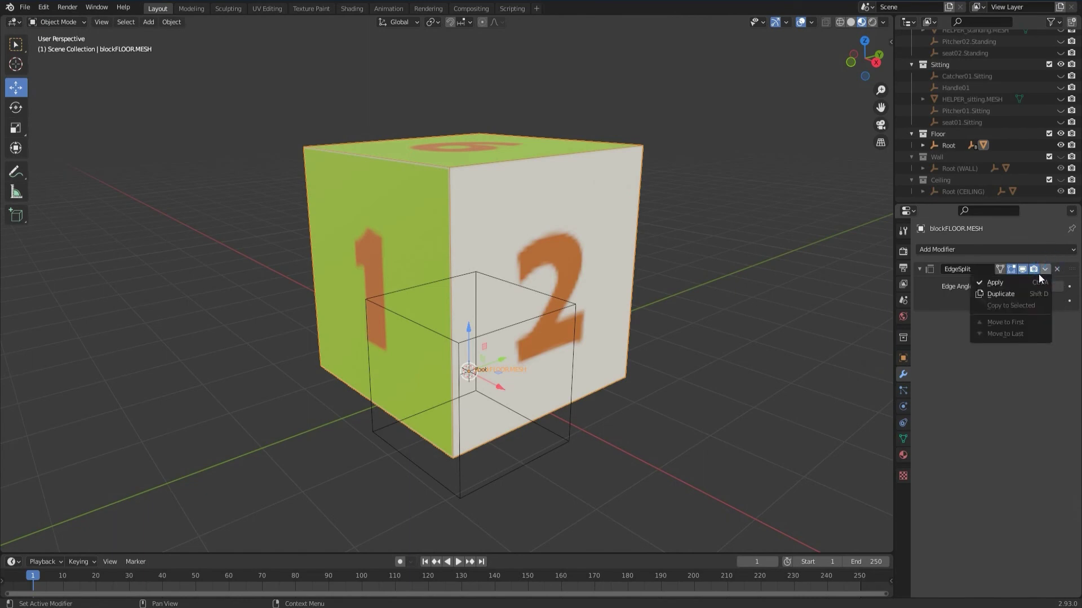
pyautogui.click(1001, 282)
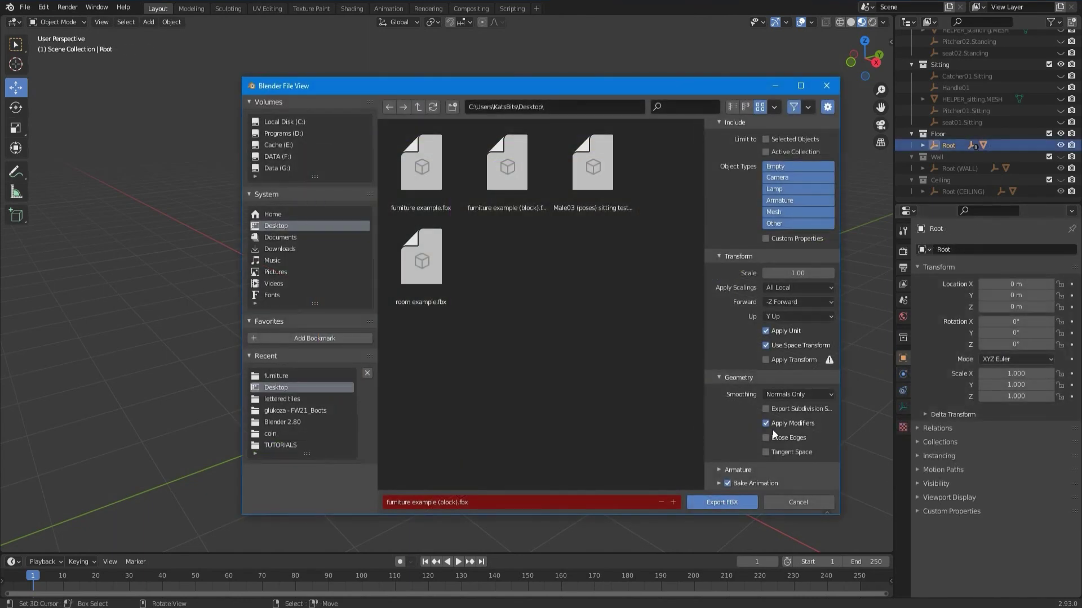